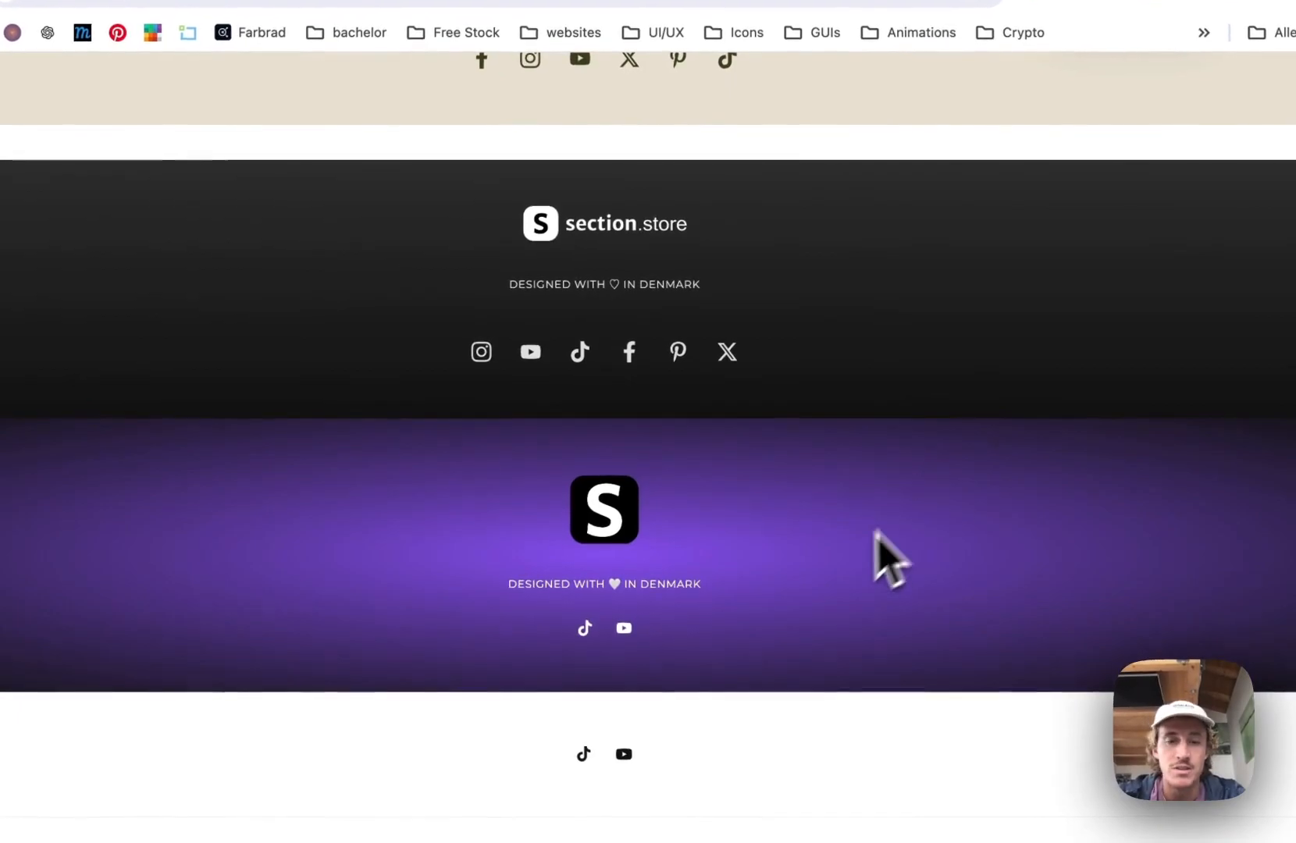
# Step: Examine the Social Icons demo page and the logo, heading and icons in the footer area of the test store's home page
pyautogui.scroll(3, 885, 469)
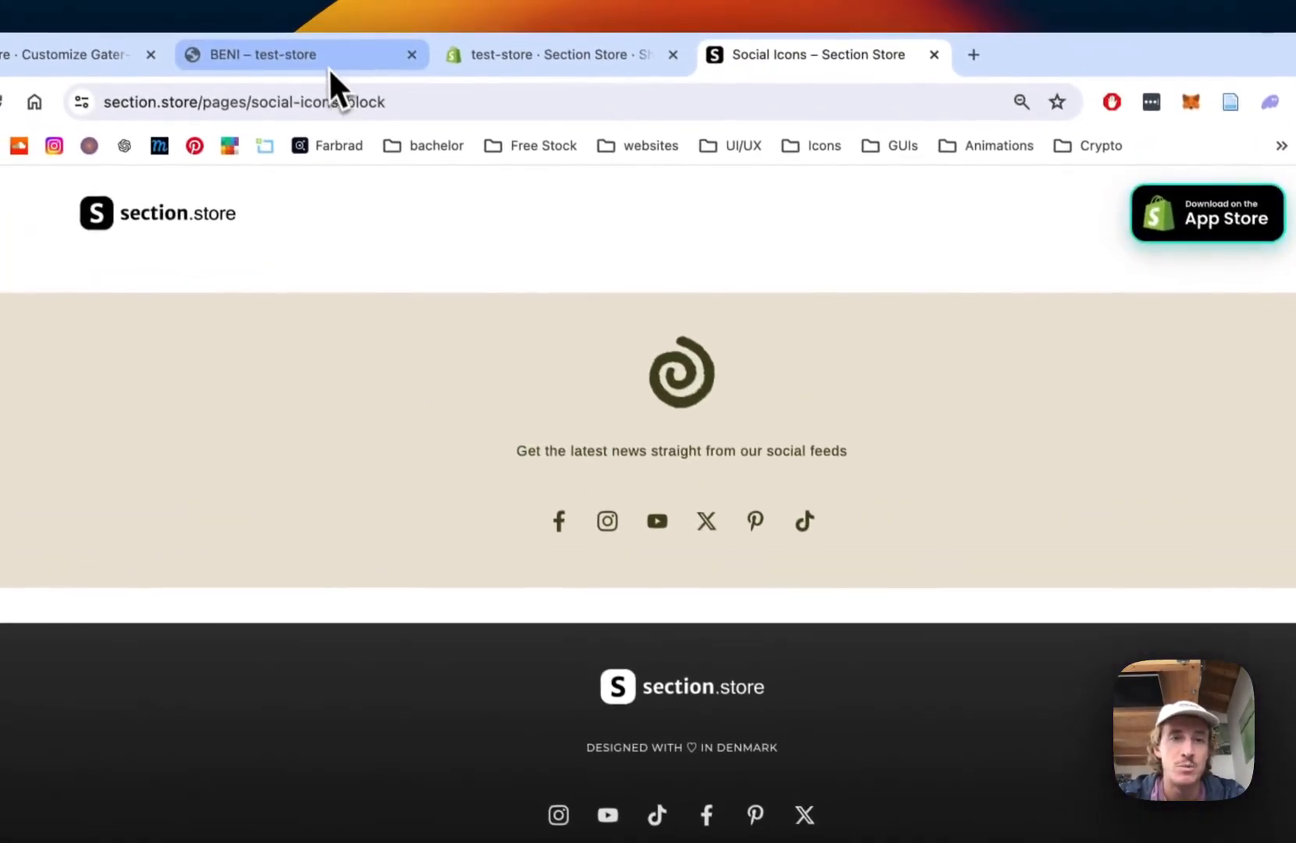
pyautogui.click(331, 72)
pyautogui.scroll(-10, 810, 521)
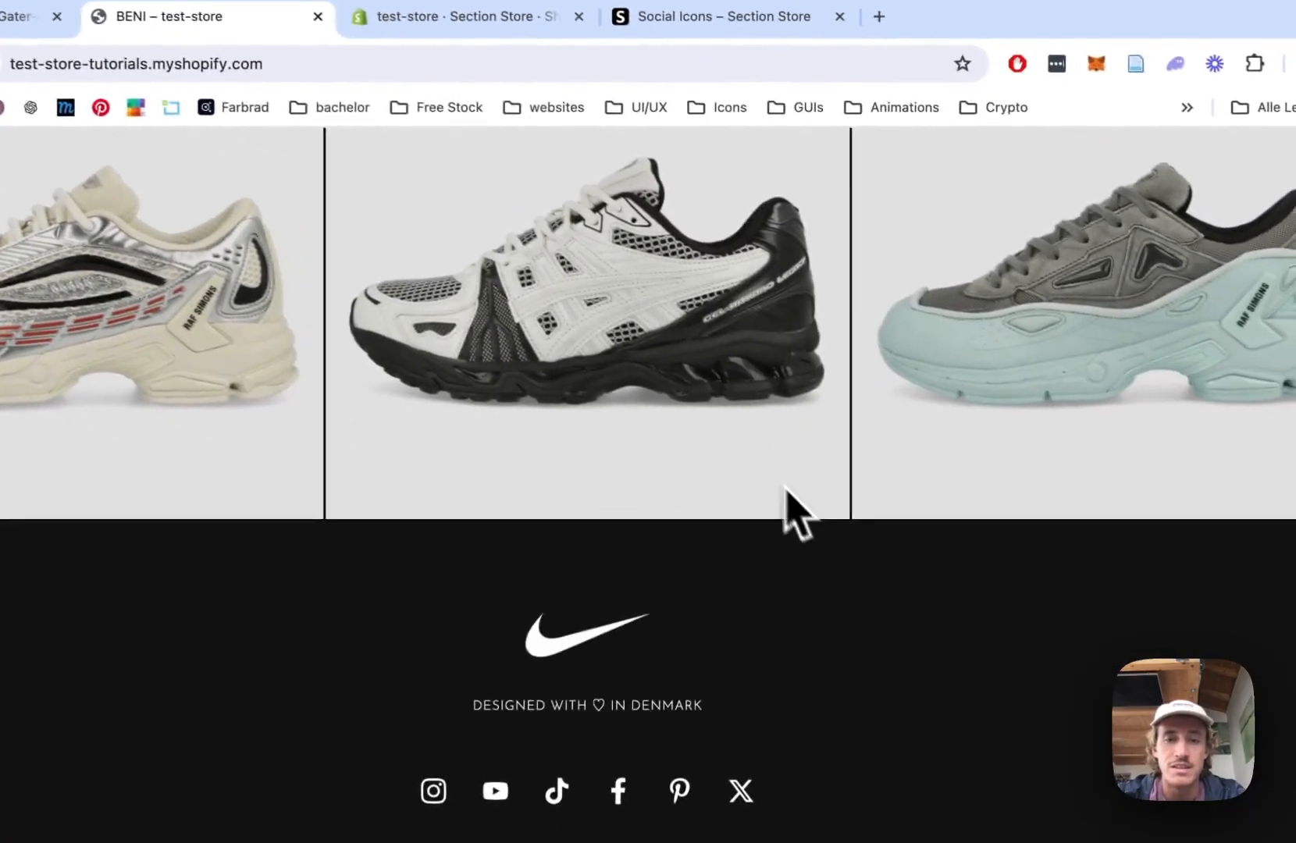
pyautogui.scroll(1, 1002, 748)
pyautogui.scroll(-2, 1002, 747)
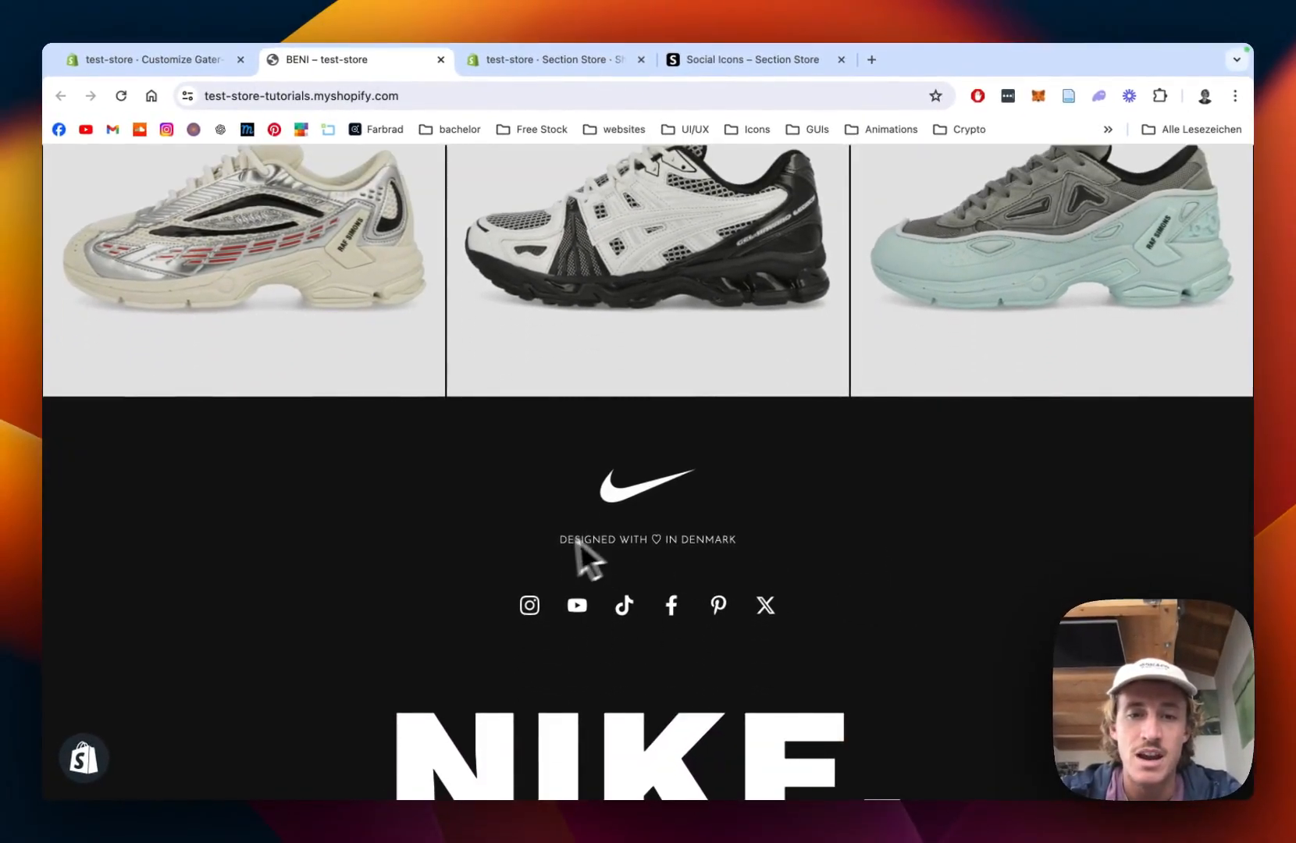
pyautogui.scroll(-2, 396, 492)
pyautogui.scroll(2, 859, 588)
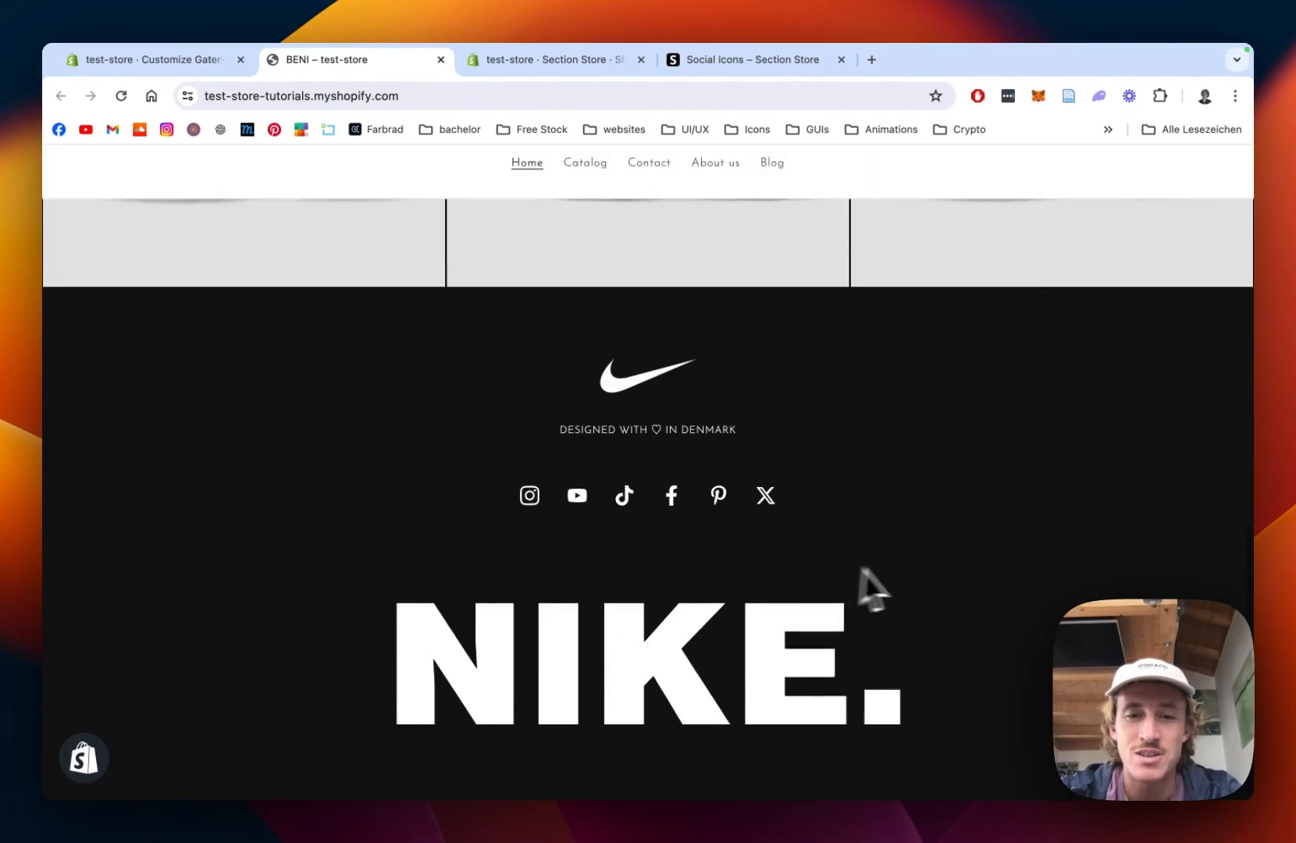
pyautogui.scroll(-2, 299, 501)
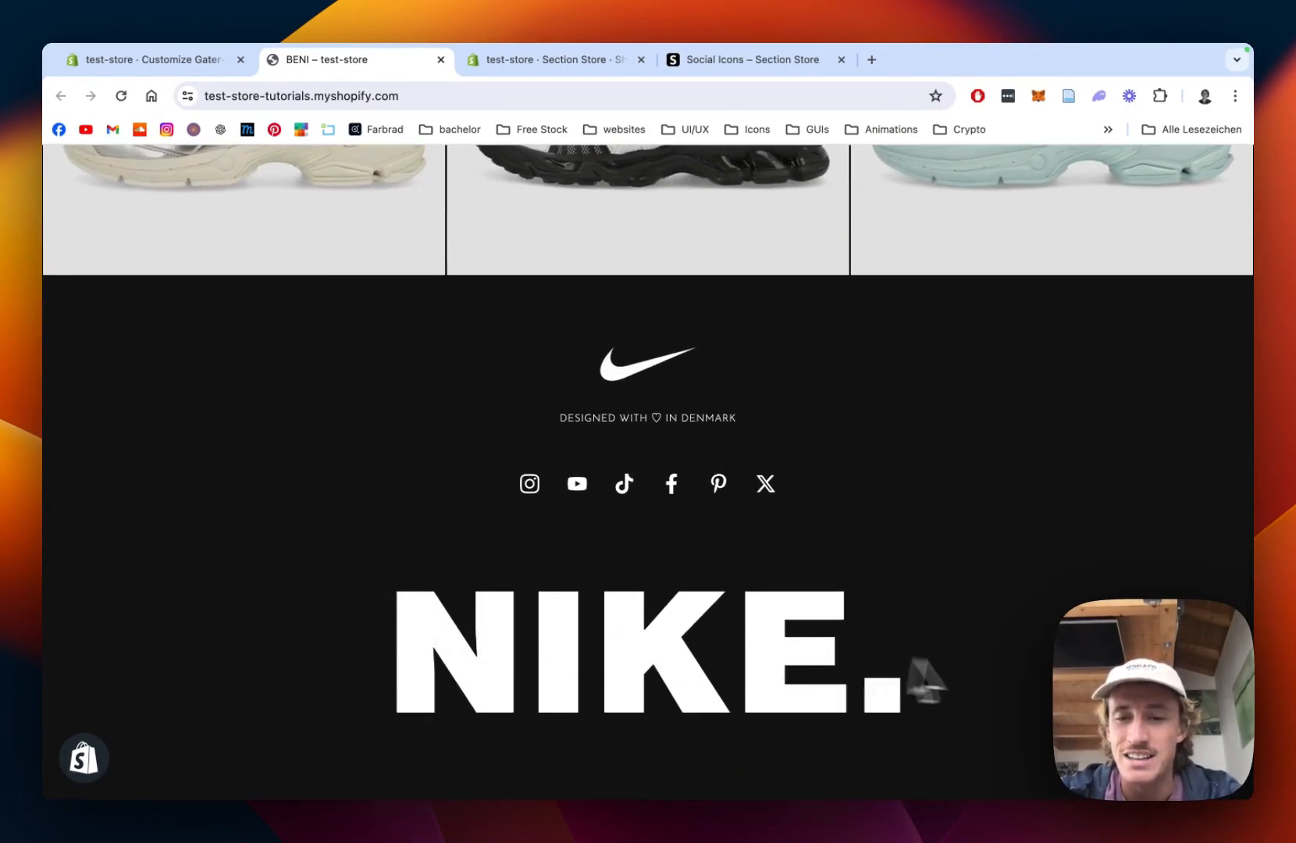
pyautogui.scroll(1, 373, 435)
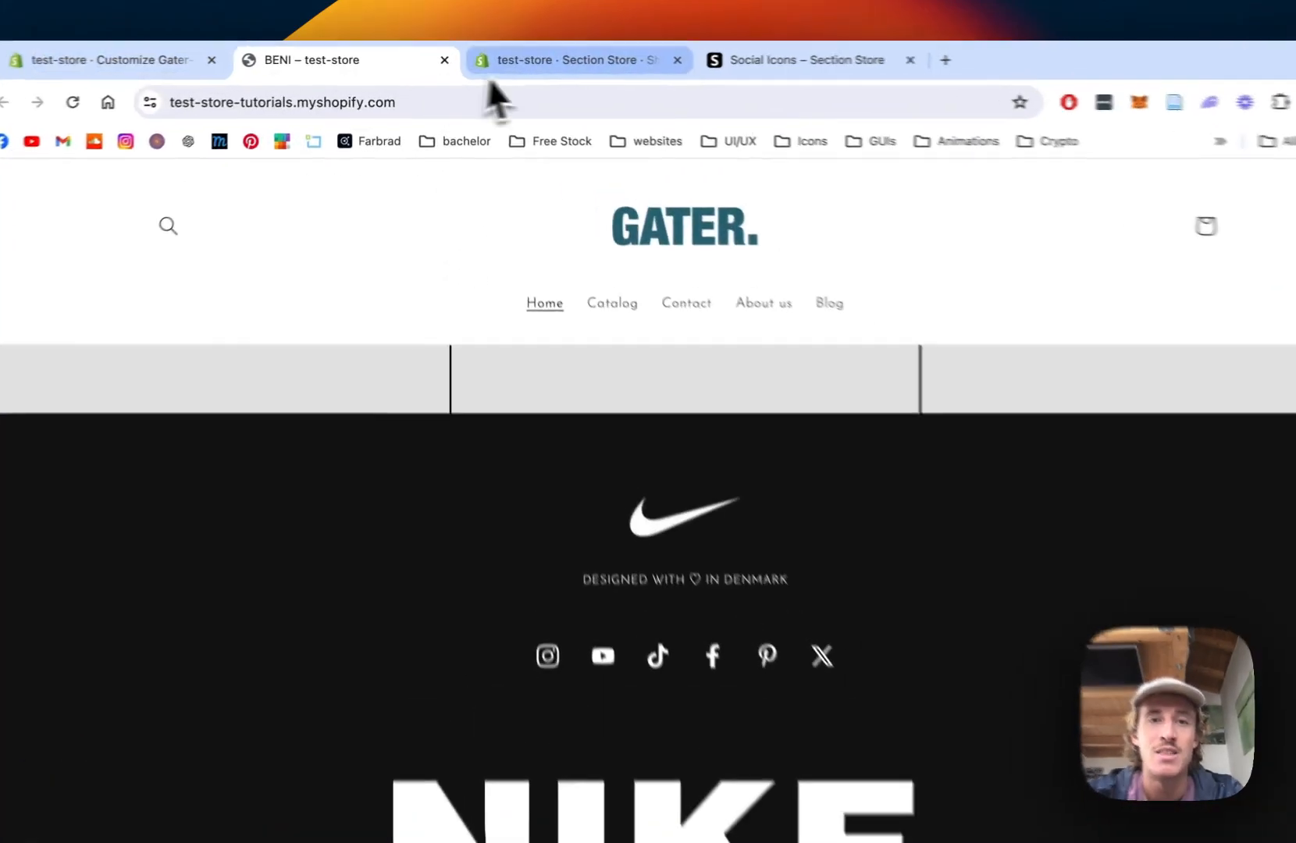
# Step: Open the Social icons section's details in the Section Store app and read through its preview and feature list
pyautogui.click(516, 60)
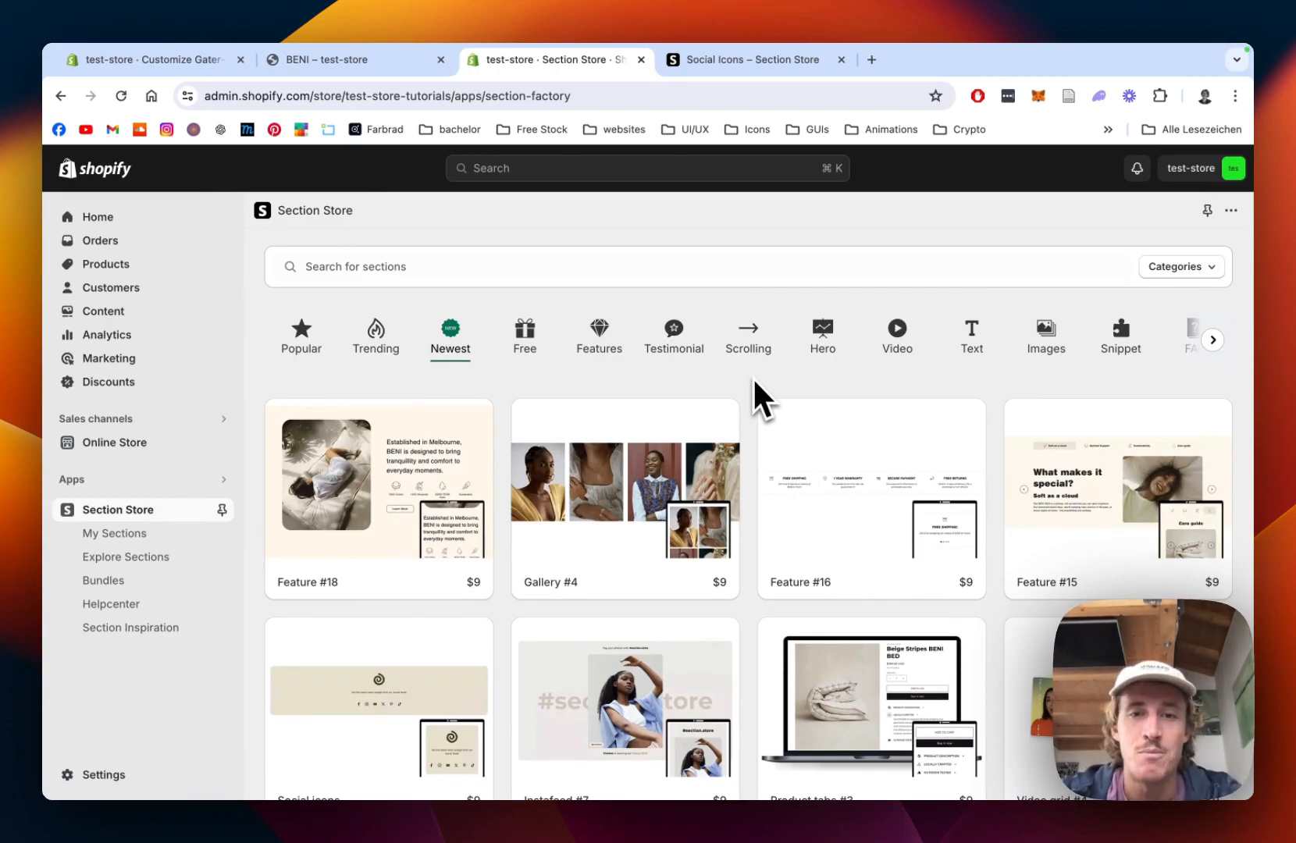
pyautogui.scroll(-1, 753, 376)
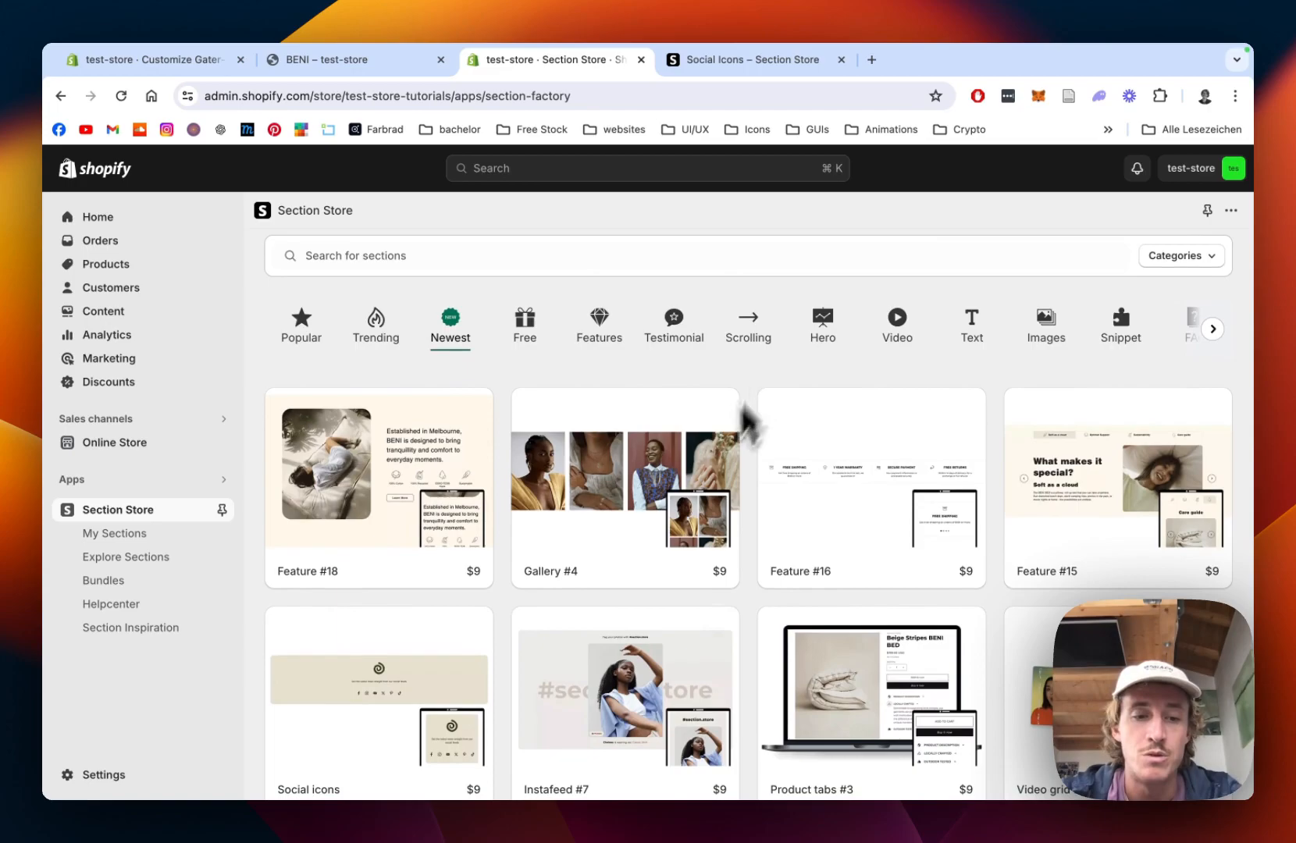
pyautogui.scroll(-5, 659, 555)
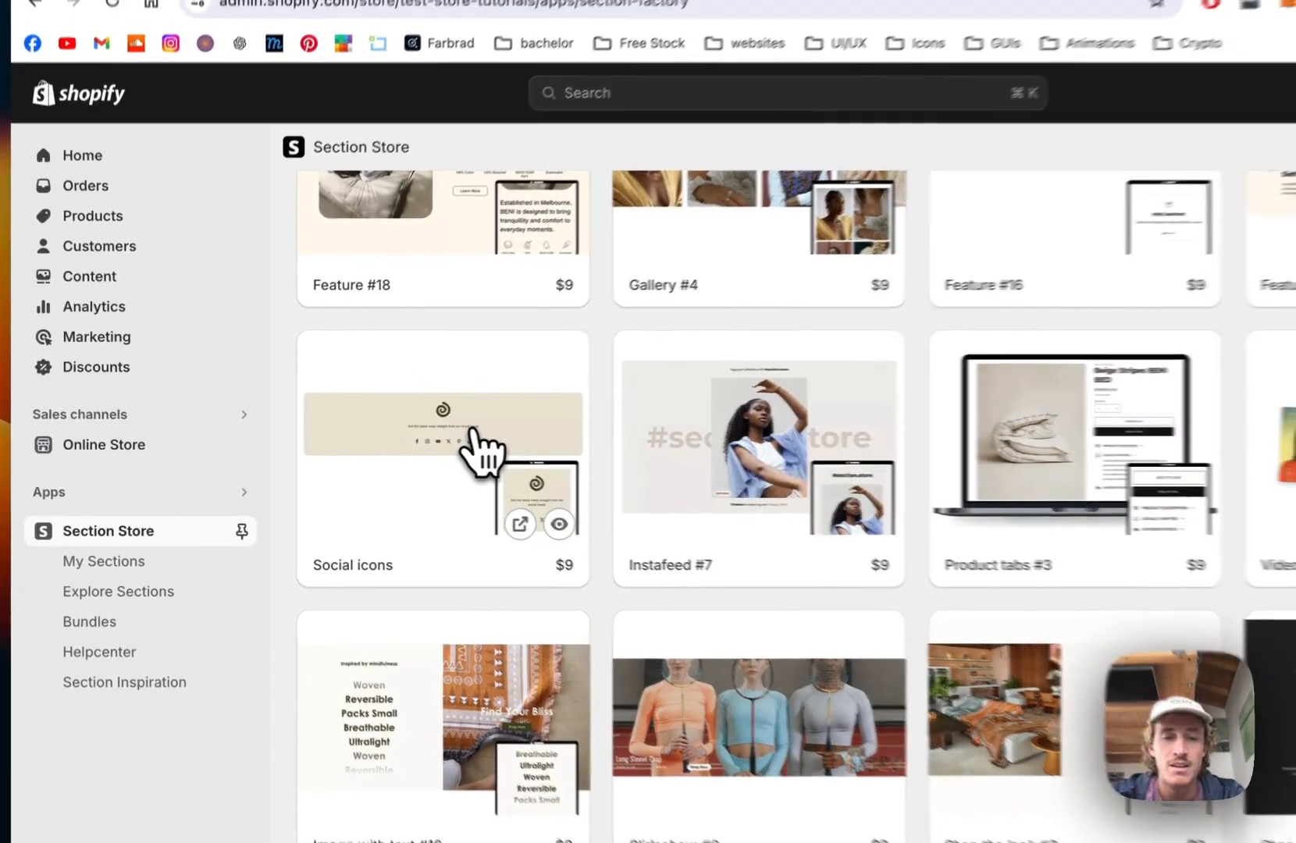
pyautogui.click(478, 429)
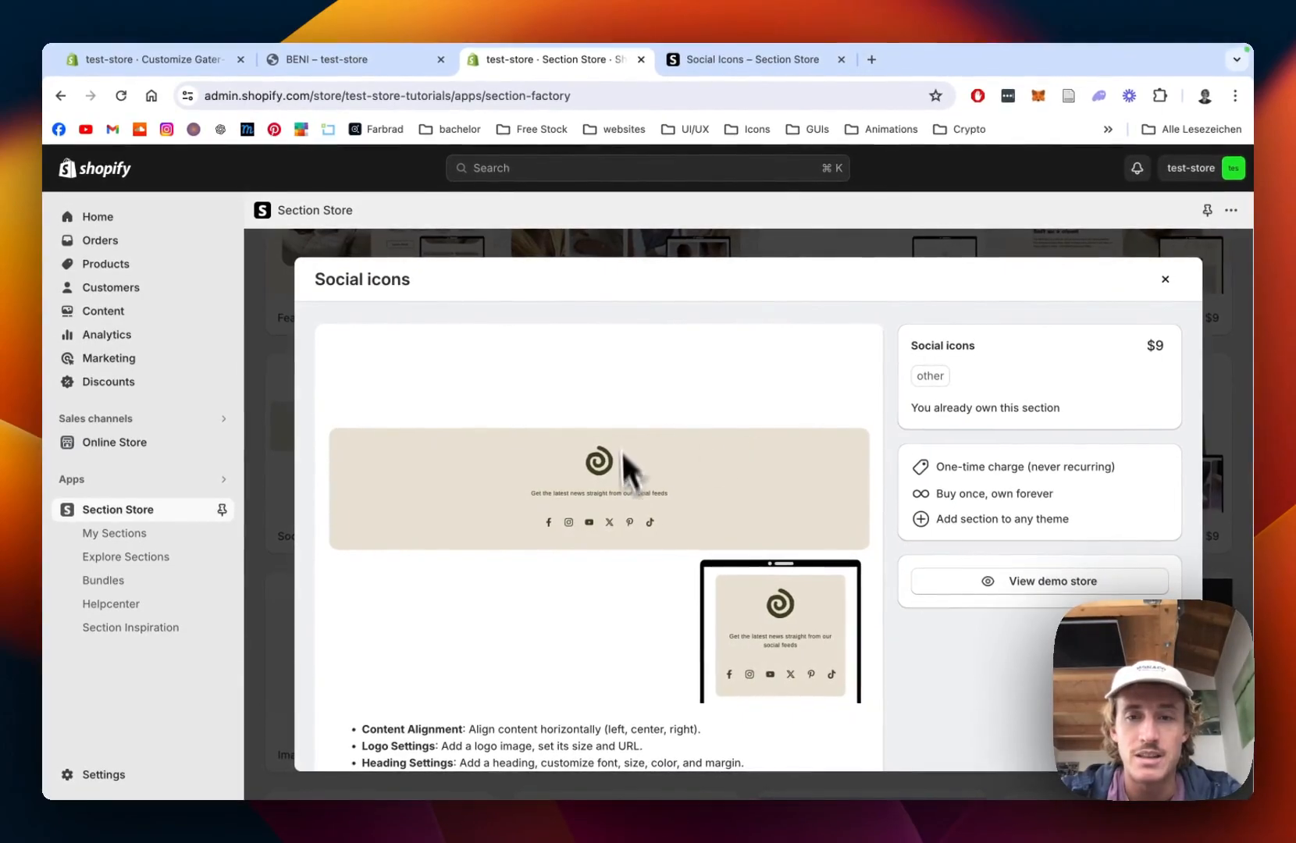
pyautogui.scroll(-3, 686, 521)
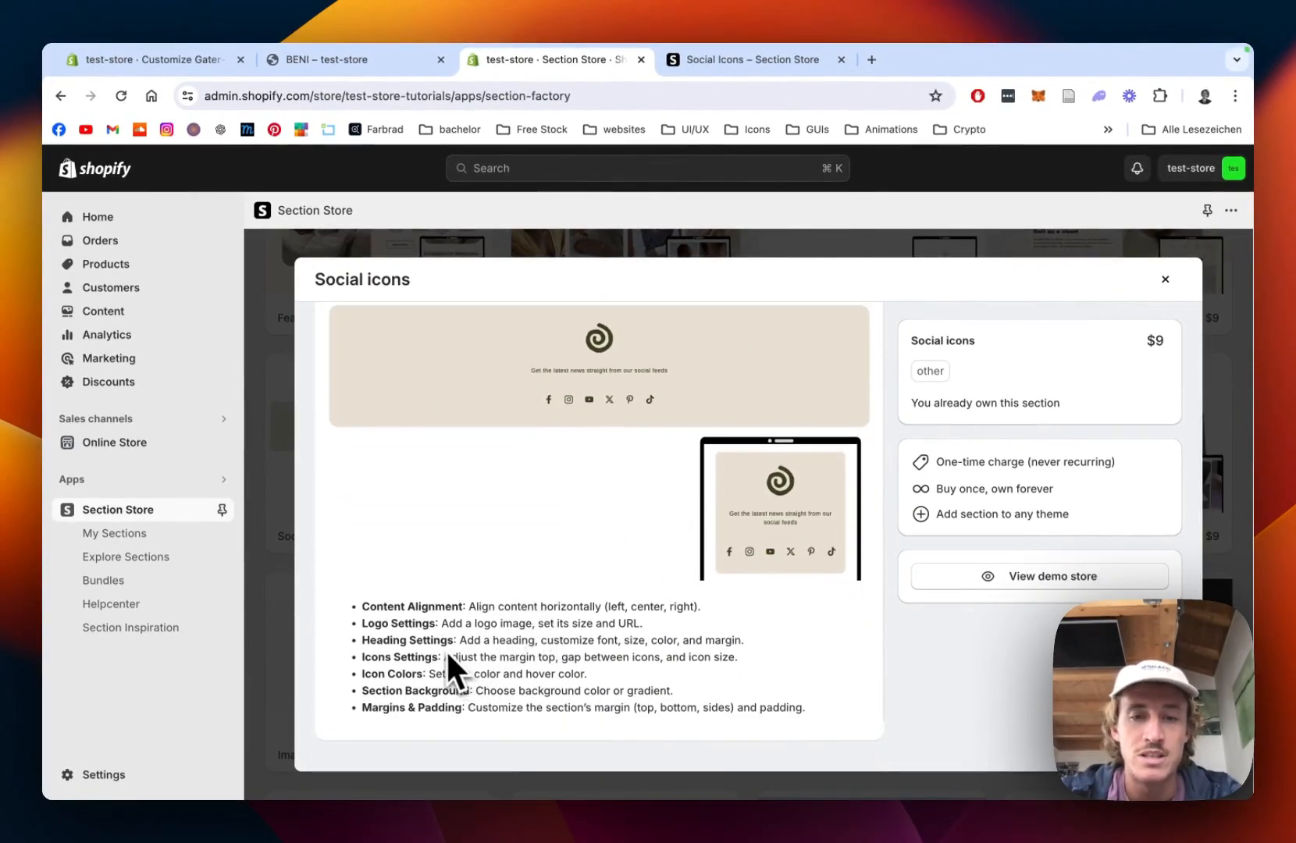
pyautogui.scroll(2, 449, 668)
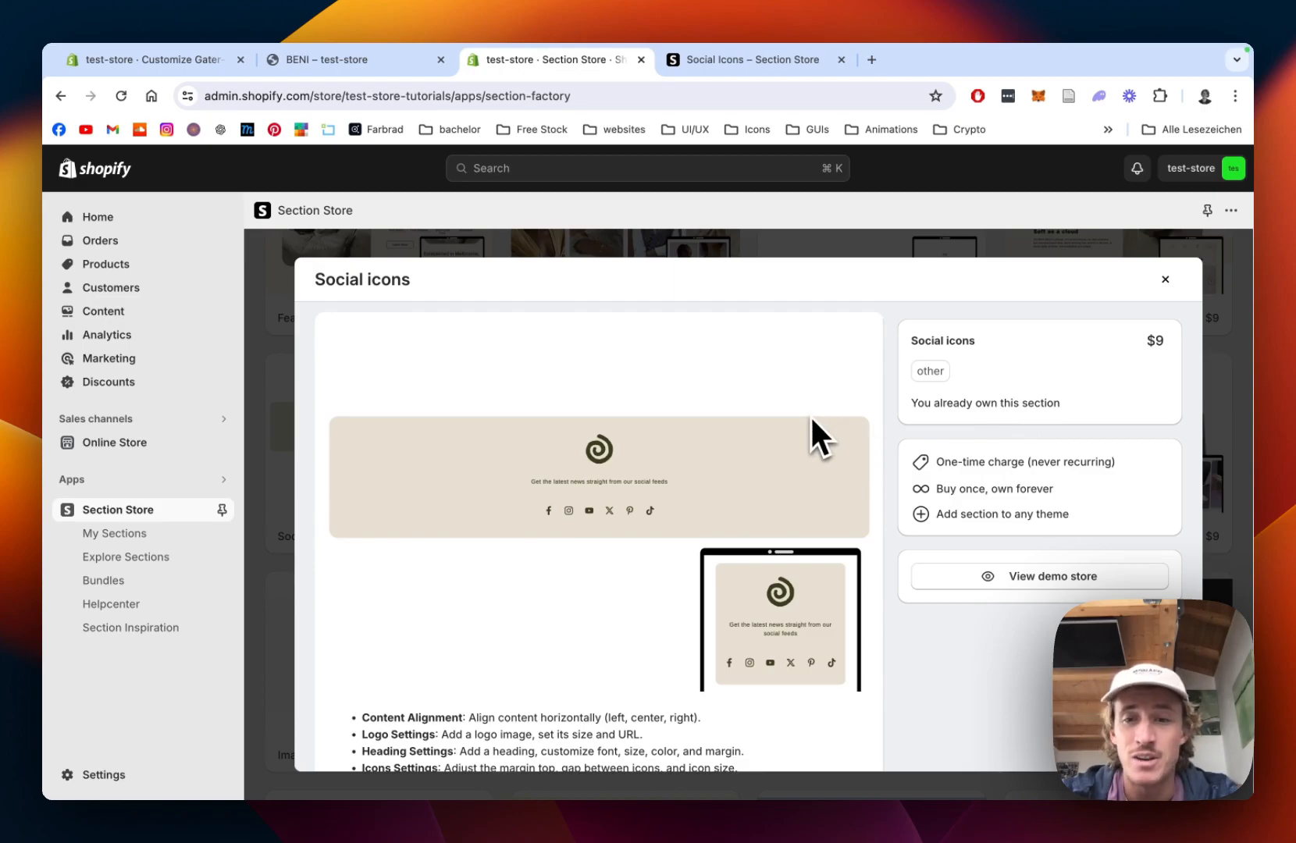
pyautogui.scroll(-1, 810, 414)
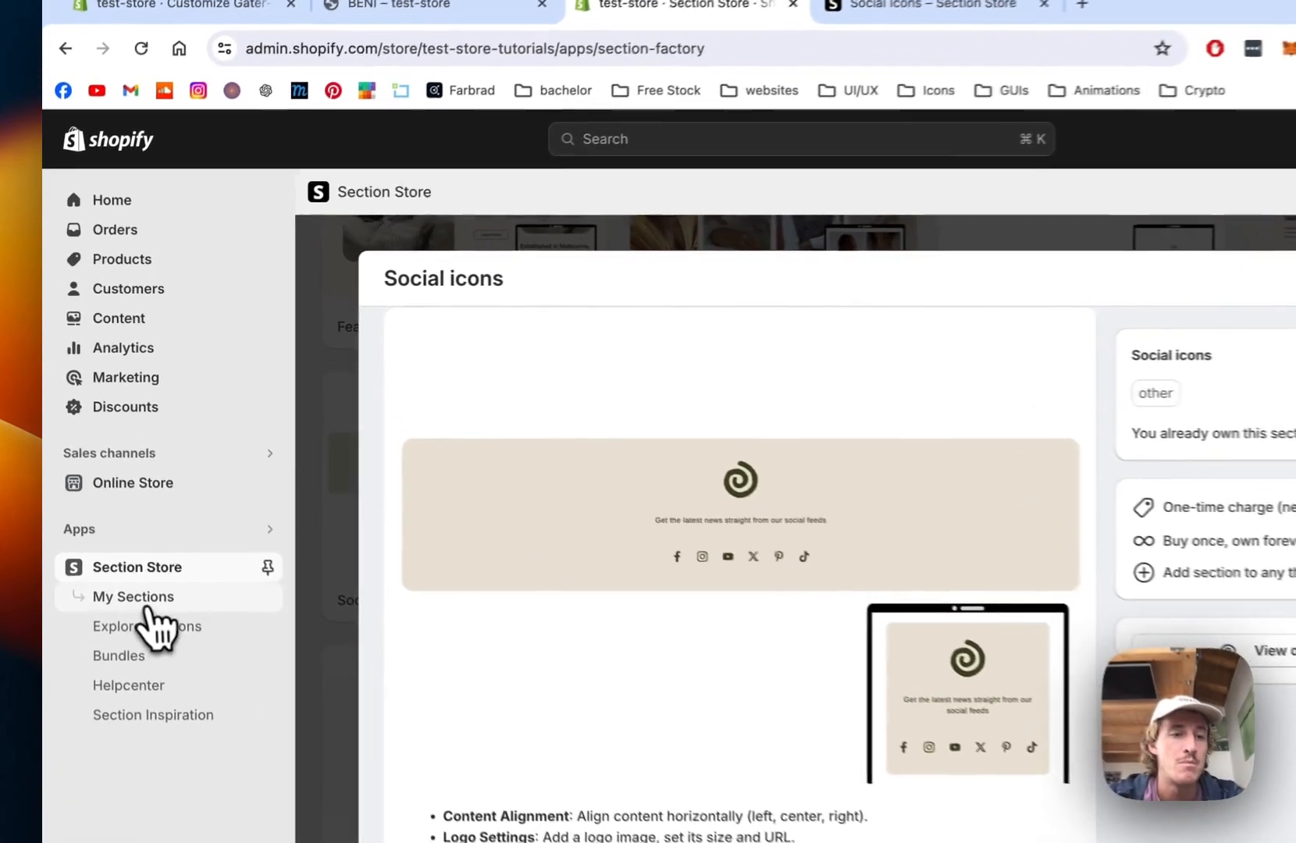
# Step: Go to the owned sections in Section Store and view the themes that Social icons can be added to
pyautogui.click(117, 534)
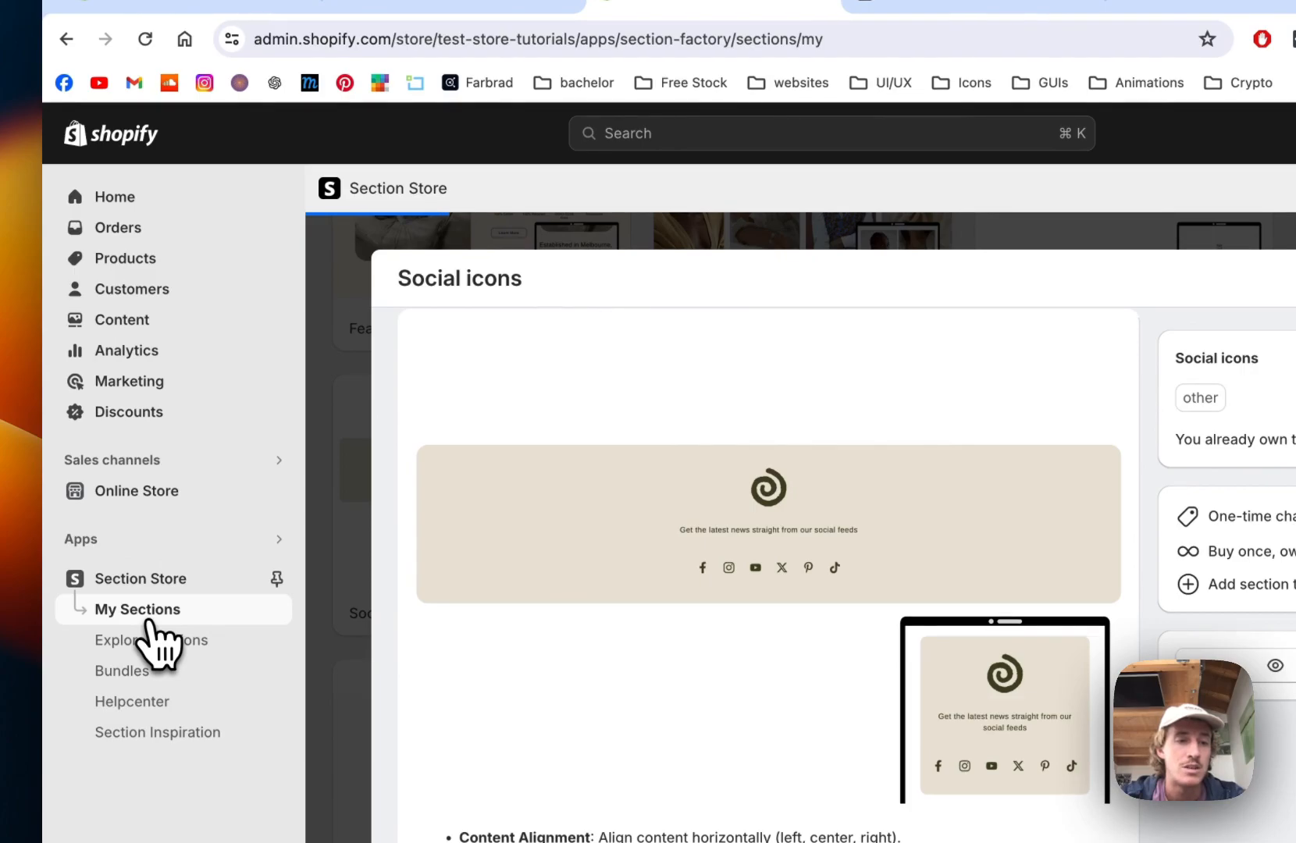
pyautogui.scroll(-1, 399, 531)
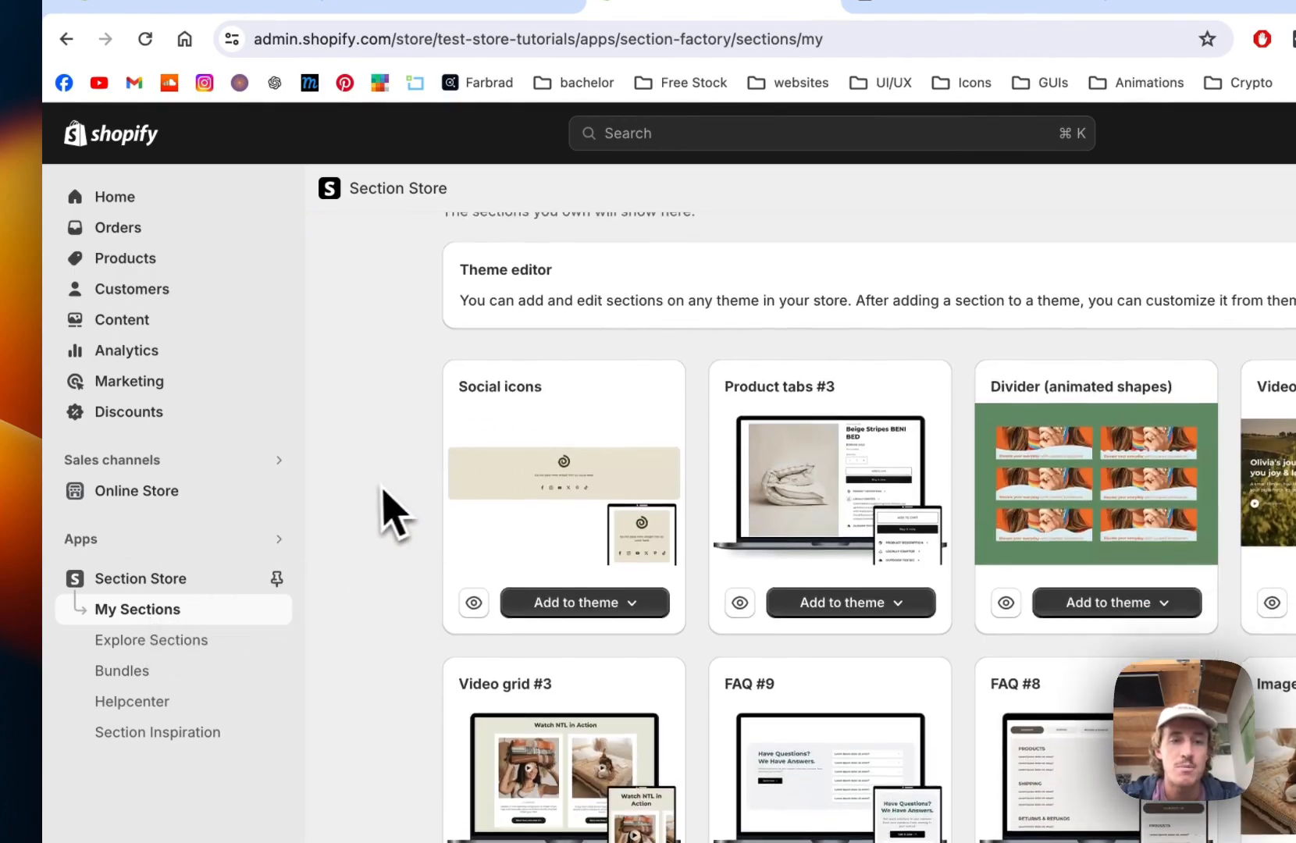
pyautogui.click(635, 602)
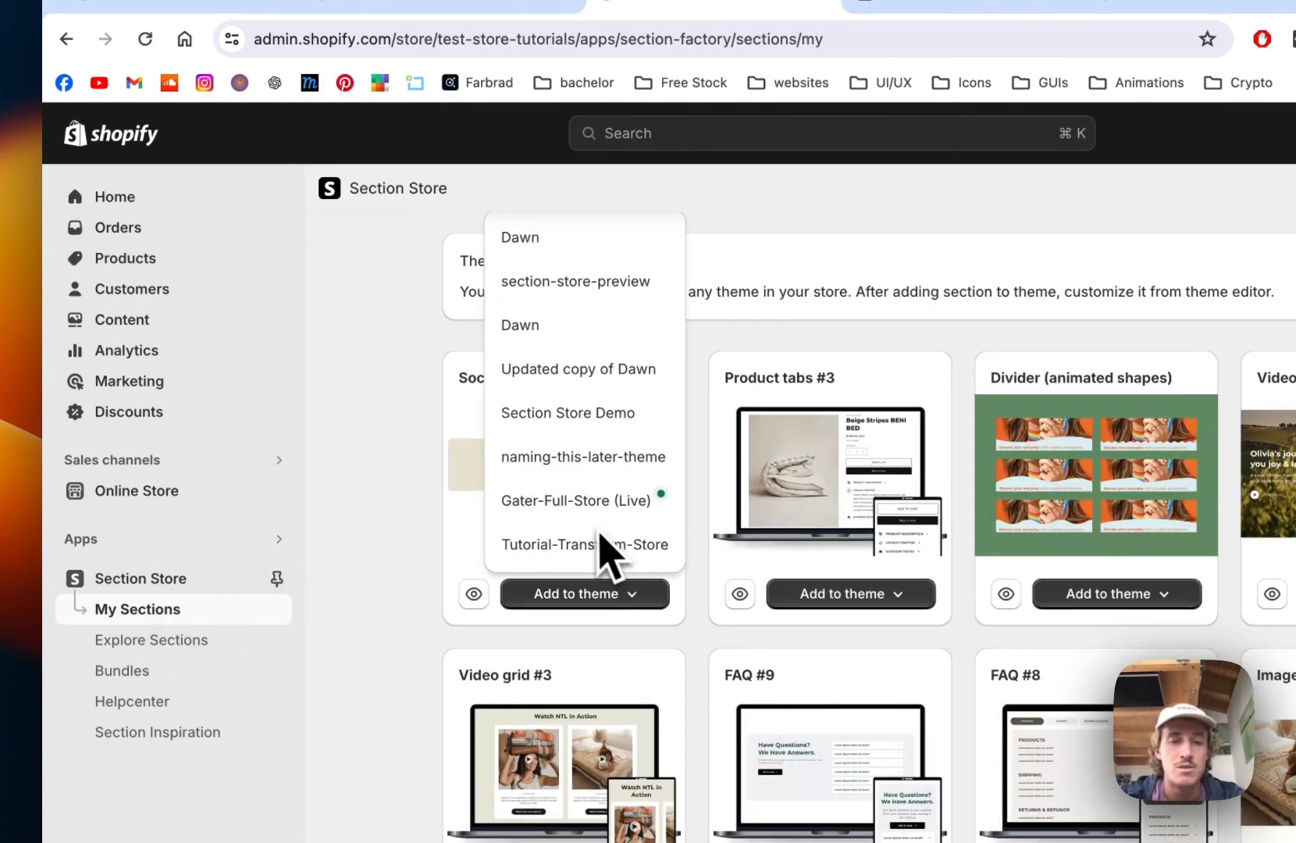
pyautogui.click(434, 523)
pyautogui.scroll(1, 422, 524)
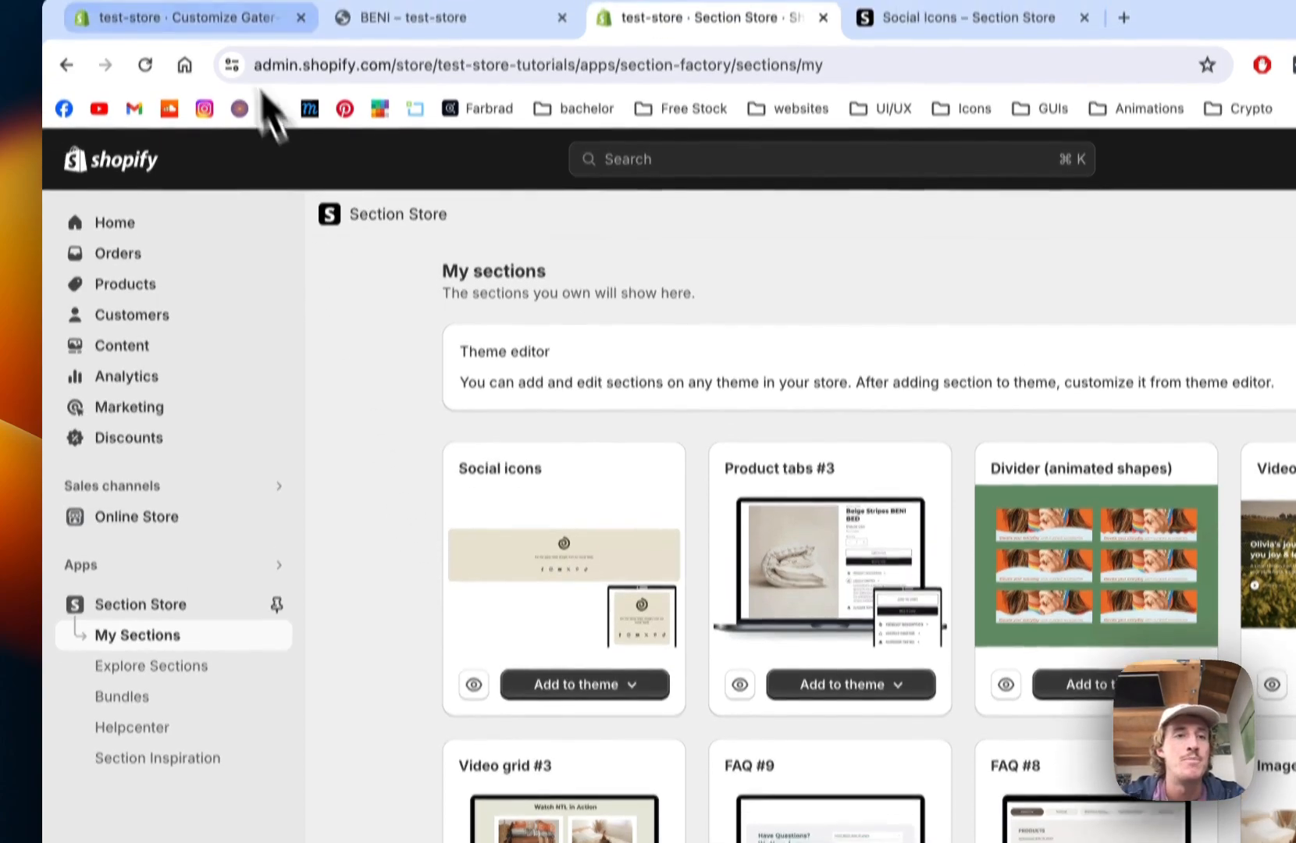
# Step: Switch to the Gater-Full-Store theme editor and display the home page's section list down to the footer
pyautogui.click(222, 23)
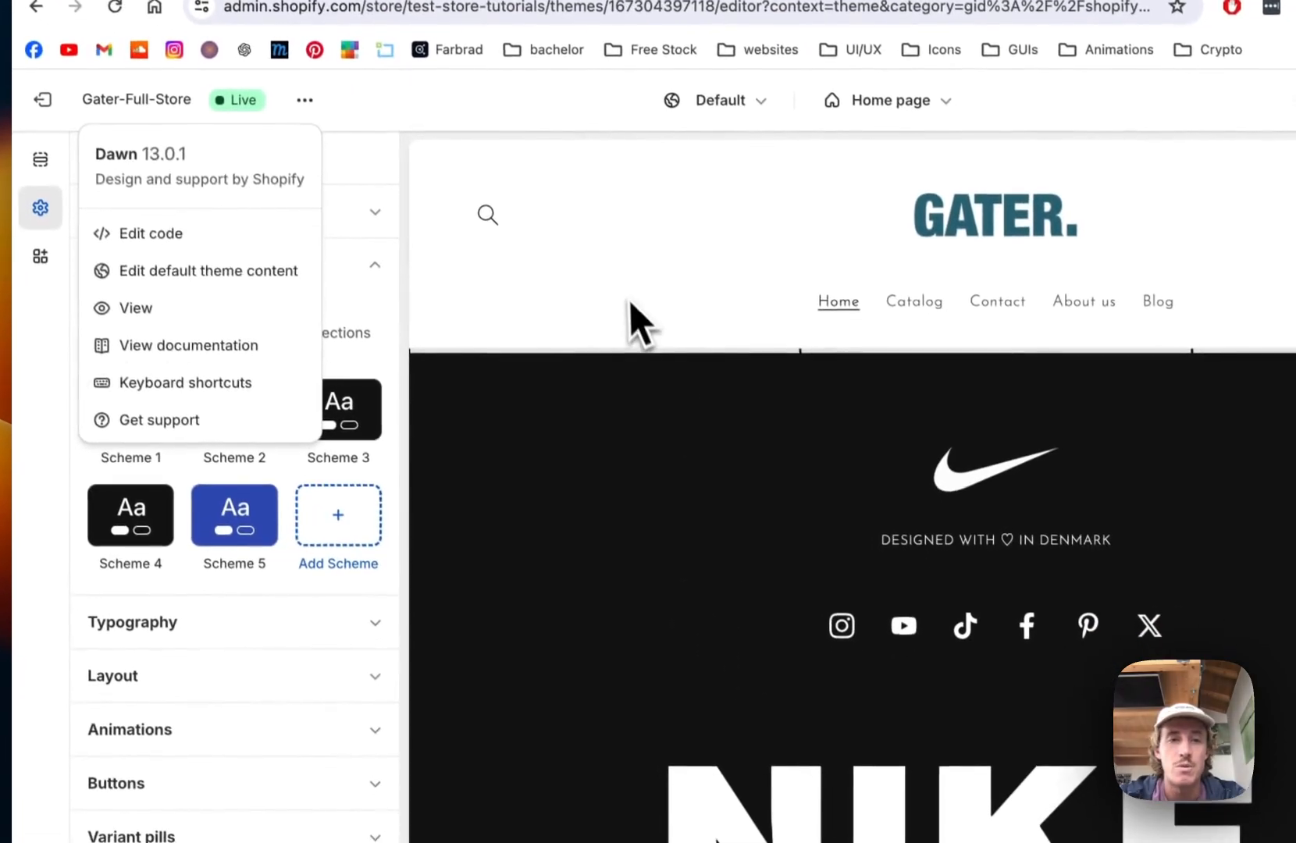
pyautogui.click(641, 324)
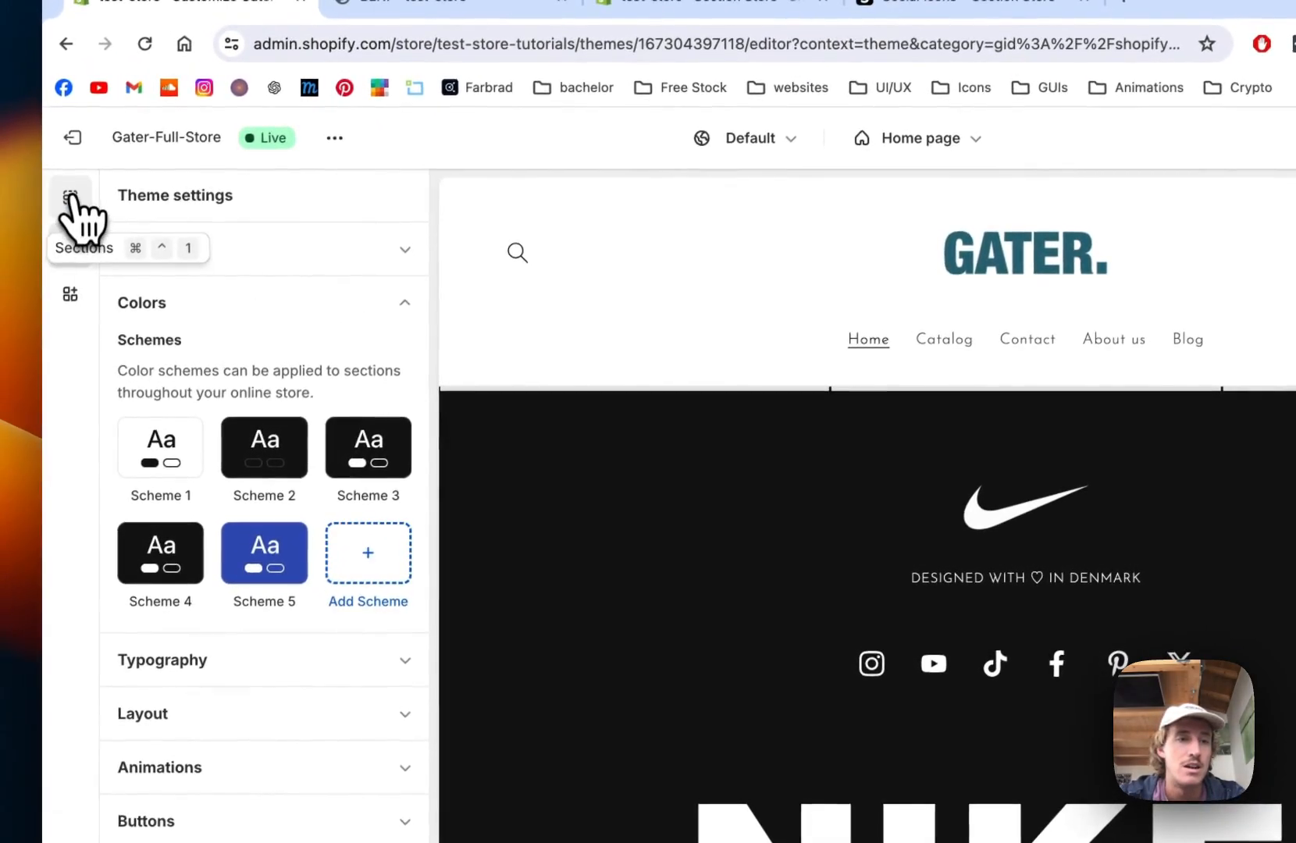
pyautogui.click(70, 199)
pyautogui.scroll(-5, 613, 551)
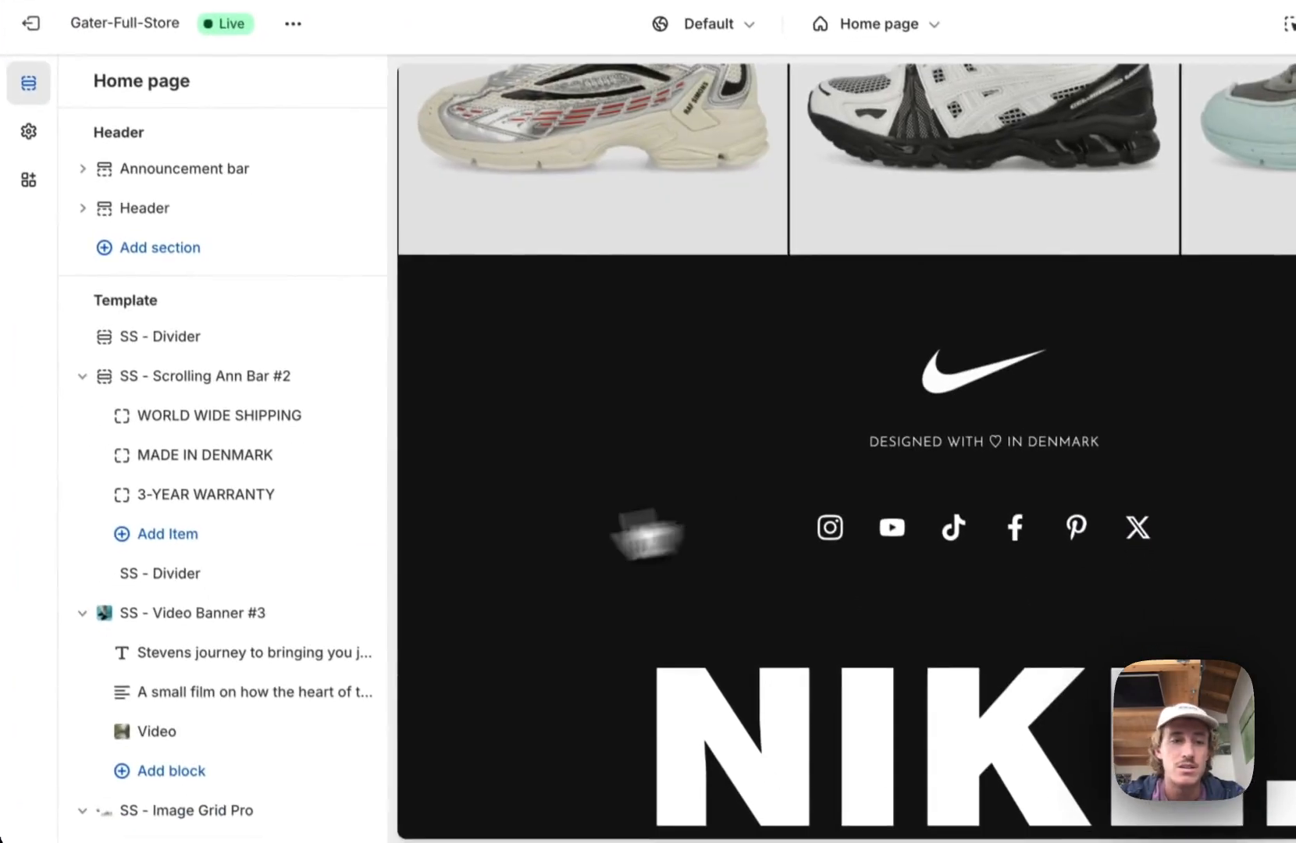
pyautogui.scroll(-10, 266, 742)
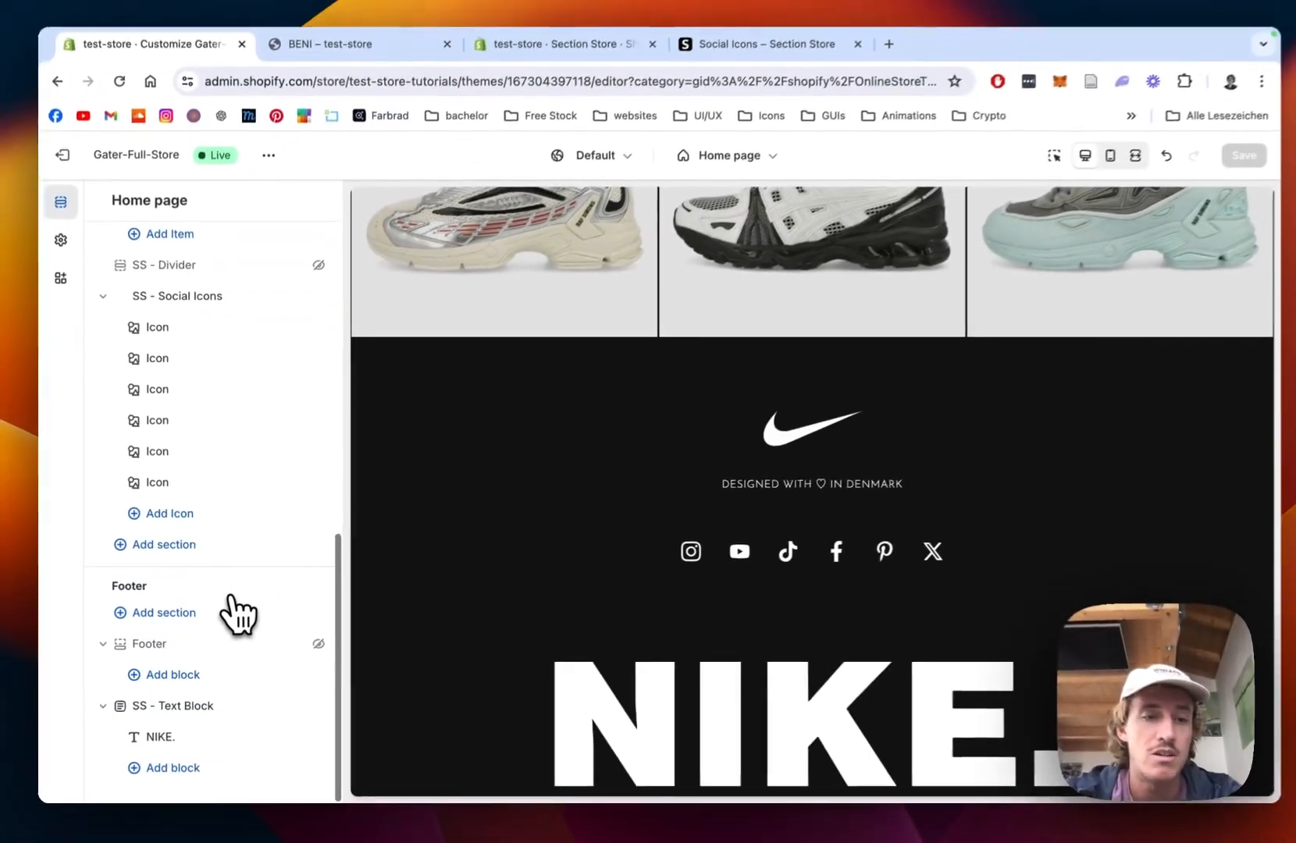
# Step: Remove the existing SS - Social Icons section from the home page and hide the footer's SS - Text Block
pyautogui.scroll(4, 234, 613)
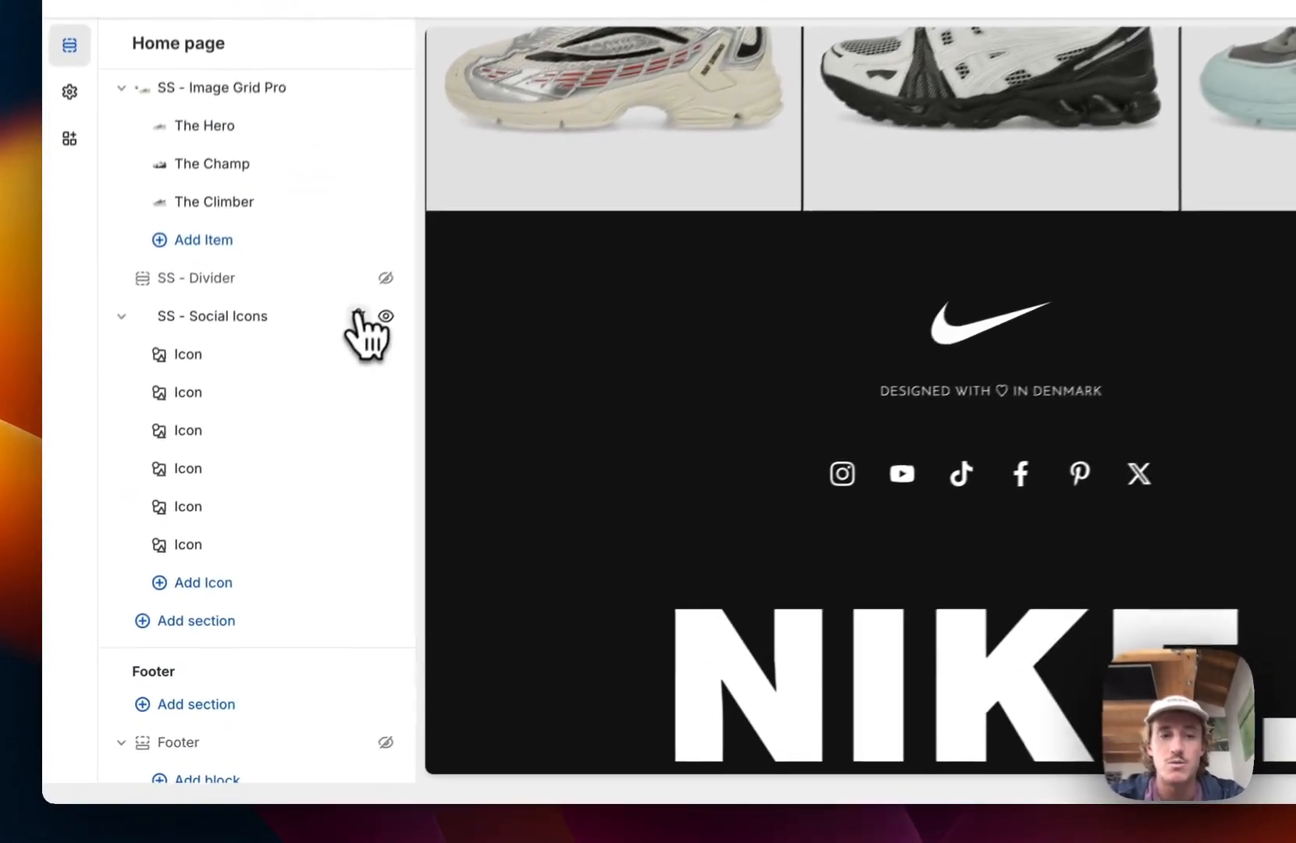
pyautogui.click(290, 412)
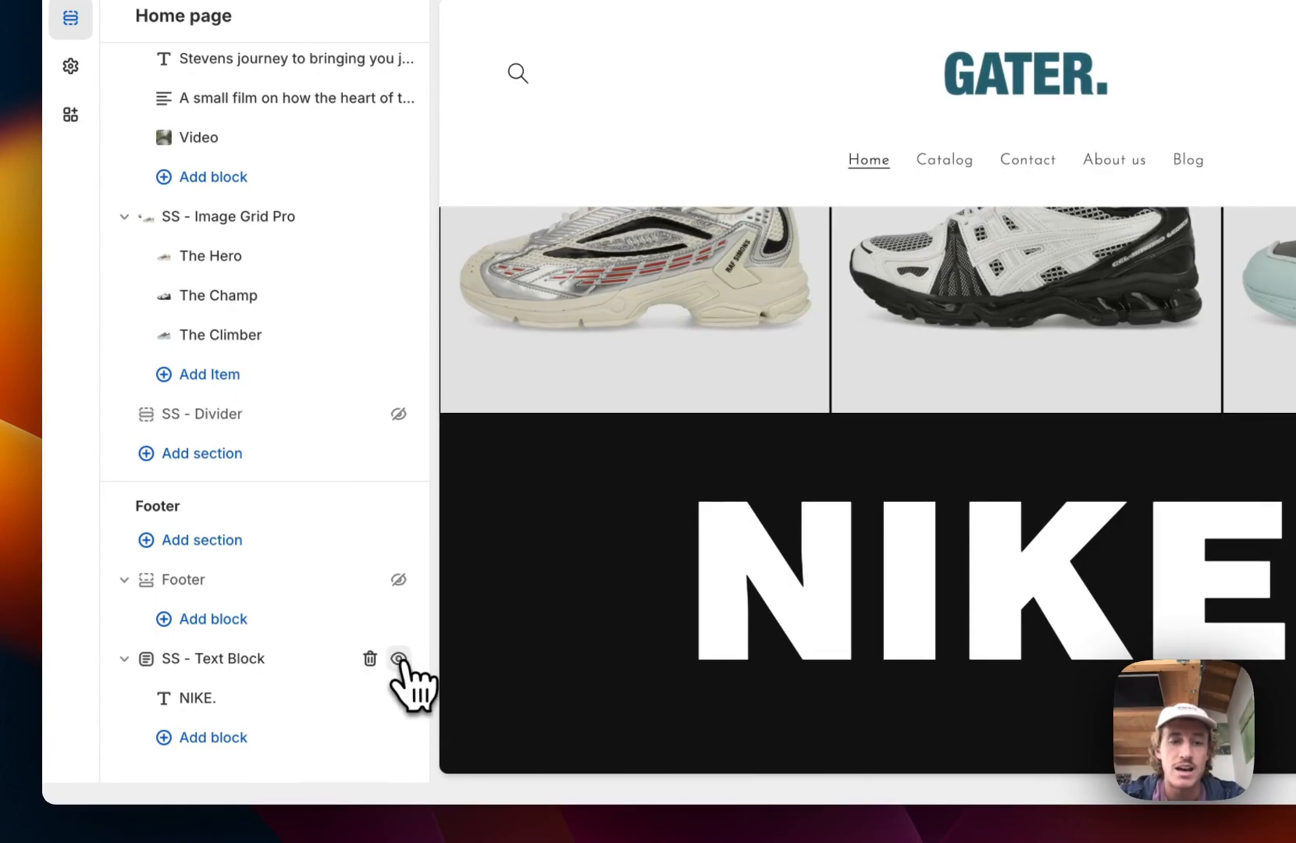
pyautogui.click(398, 658)
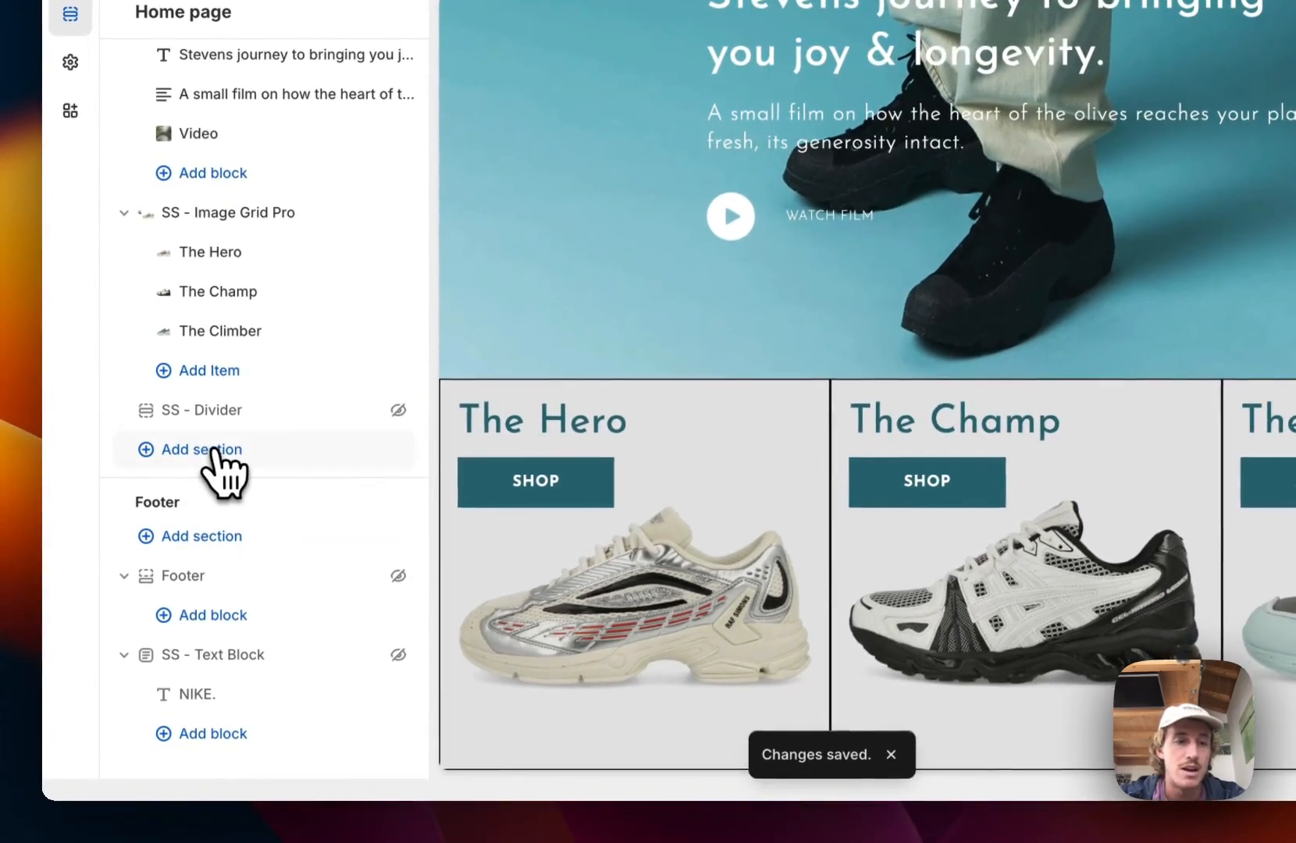
# Step: Find "social icon" among the available sections and add SS - Social Icons to the template below the SS - Divider
pyautogui.click(166, 526)
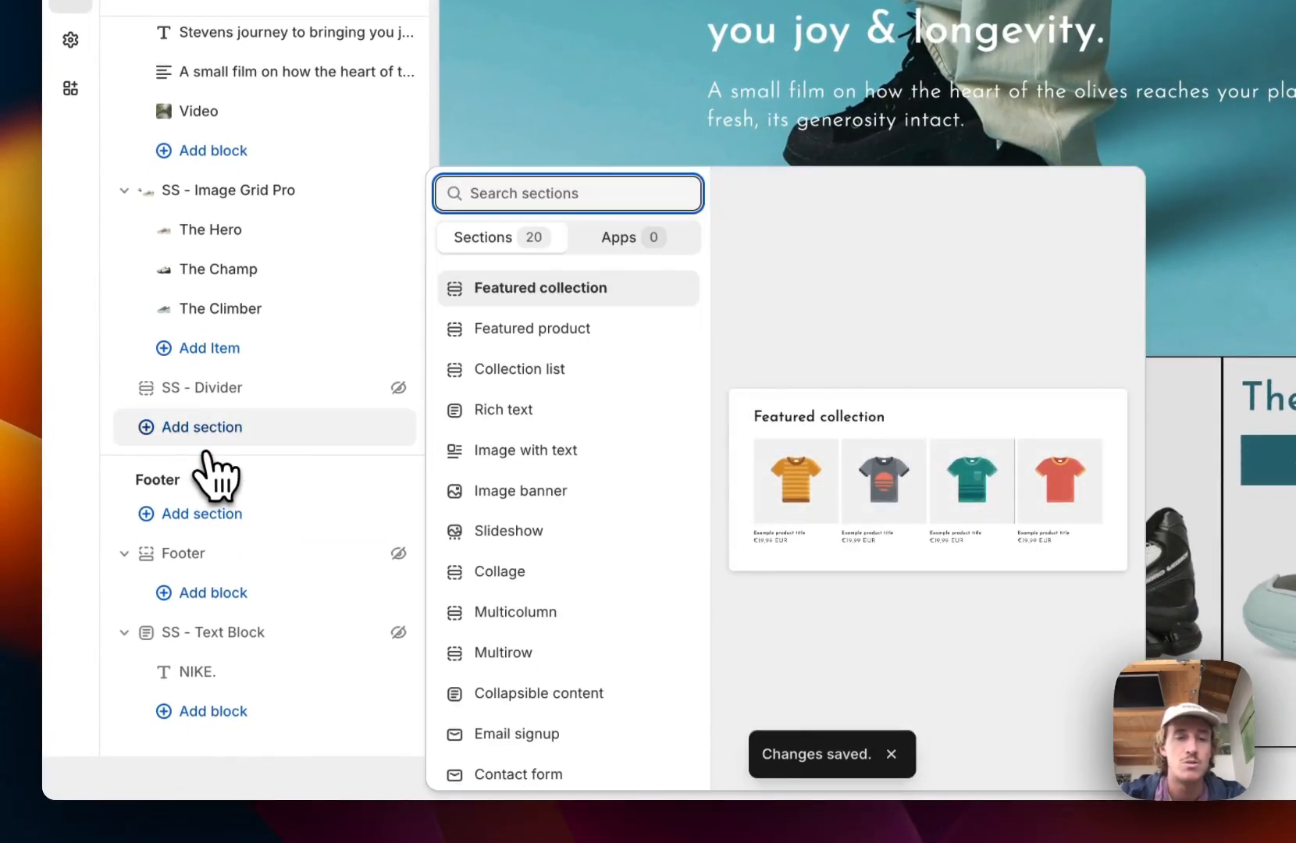
pyautogui.write('social icon')
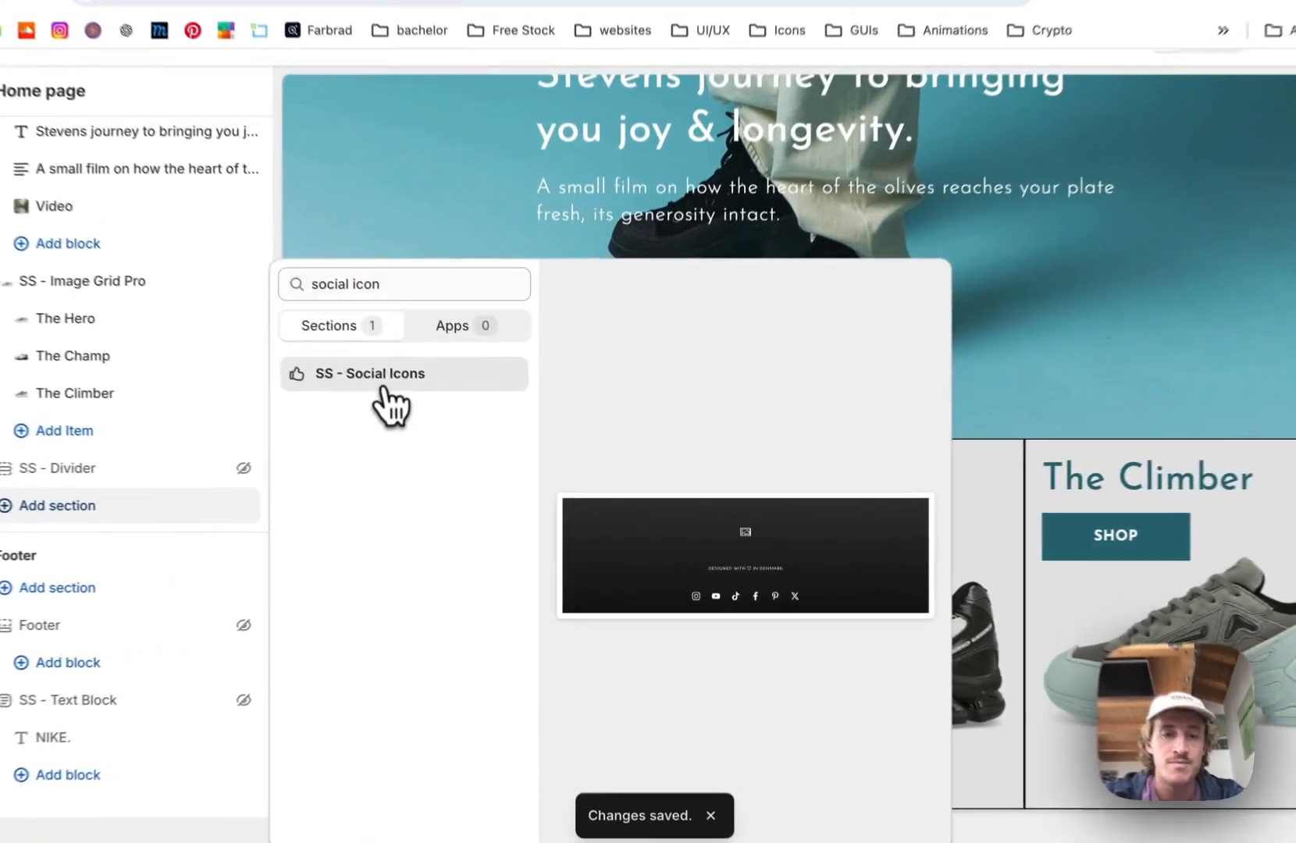
pyautogui.click(415, 407)
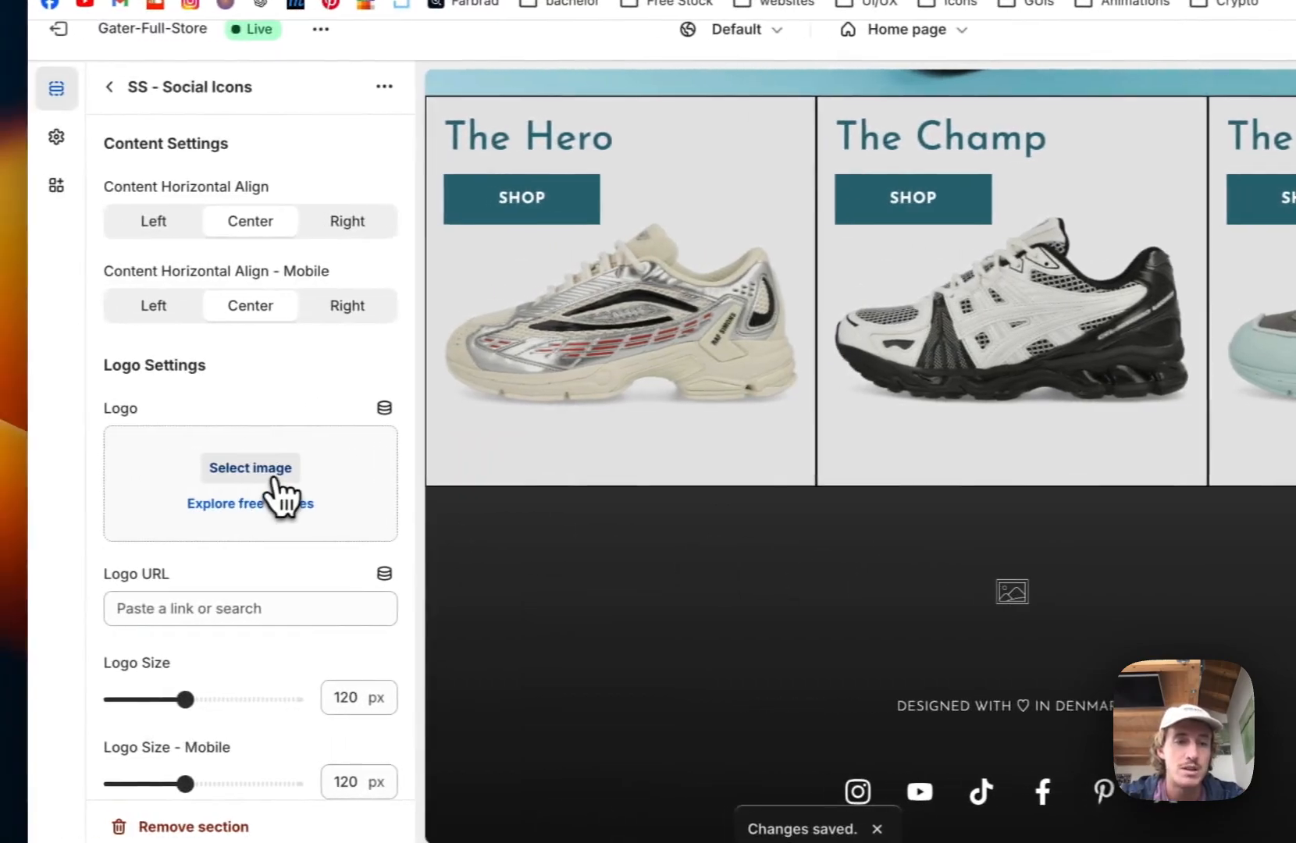
# Step: Use the white Nike swoosh image as the section's logo, save the theme, and try a logo size of 164 px
pyautogui.click(122, 475)
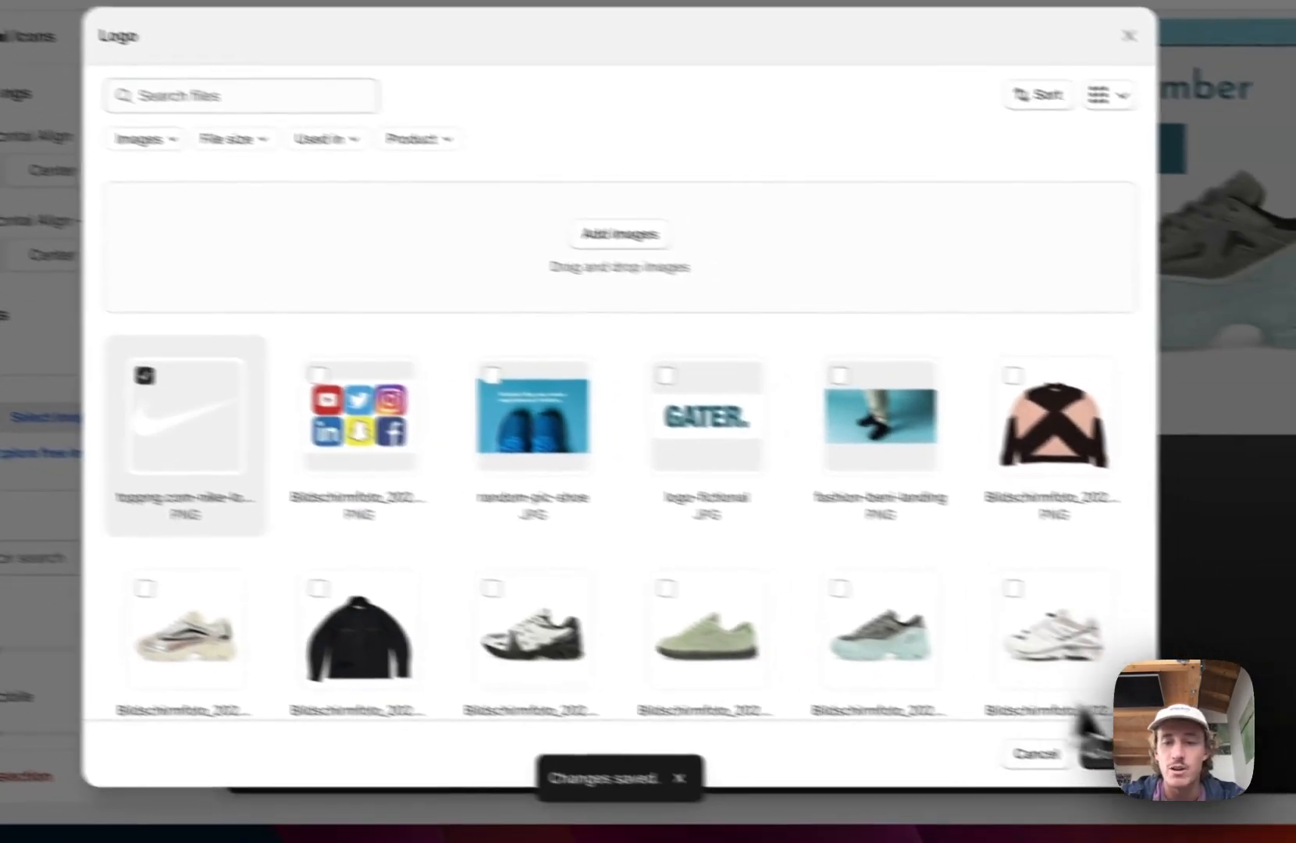
pyautogui.click(1292, 805)
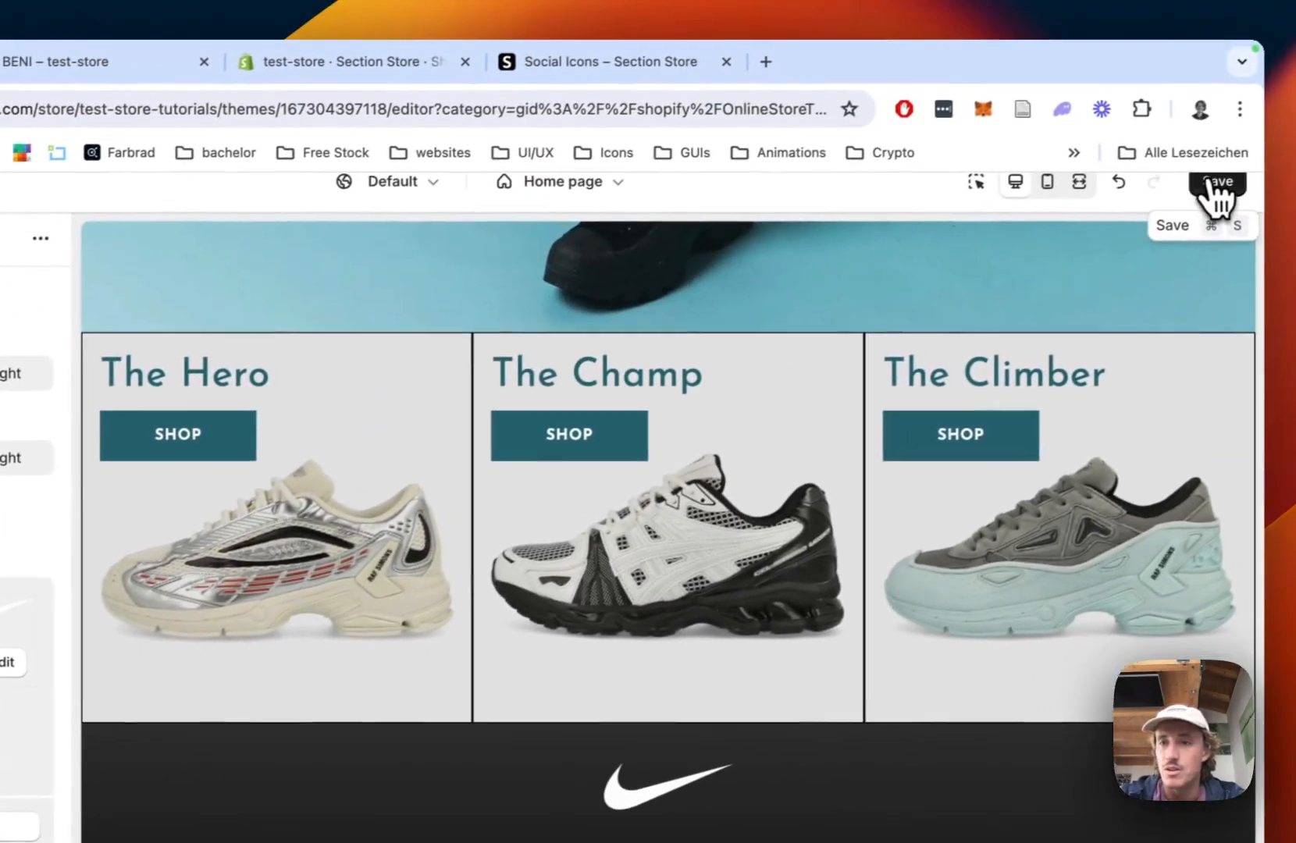
pyautogui.click(1216, 188)
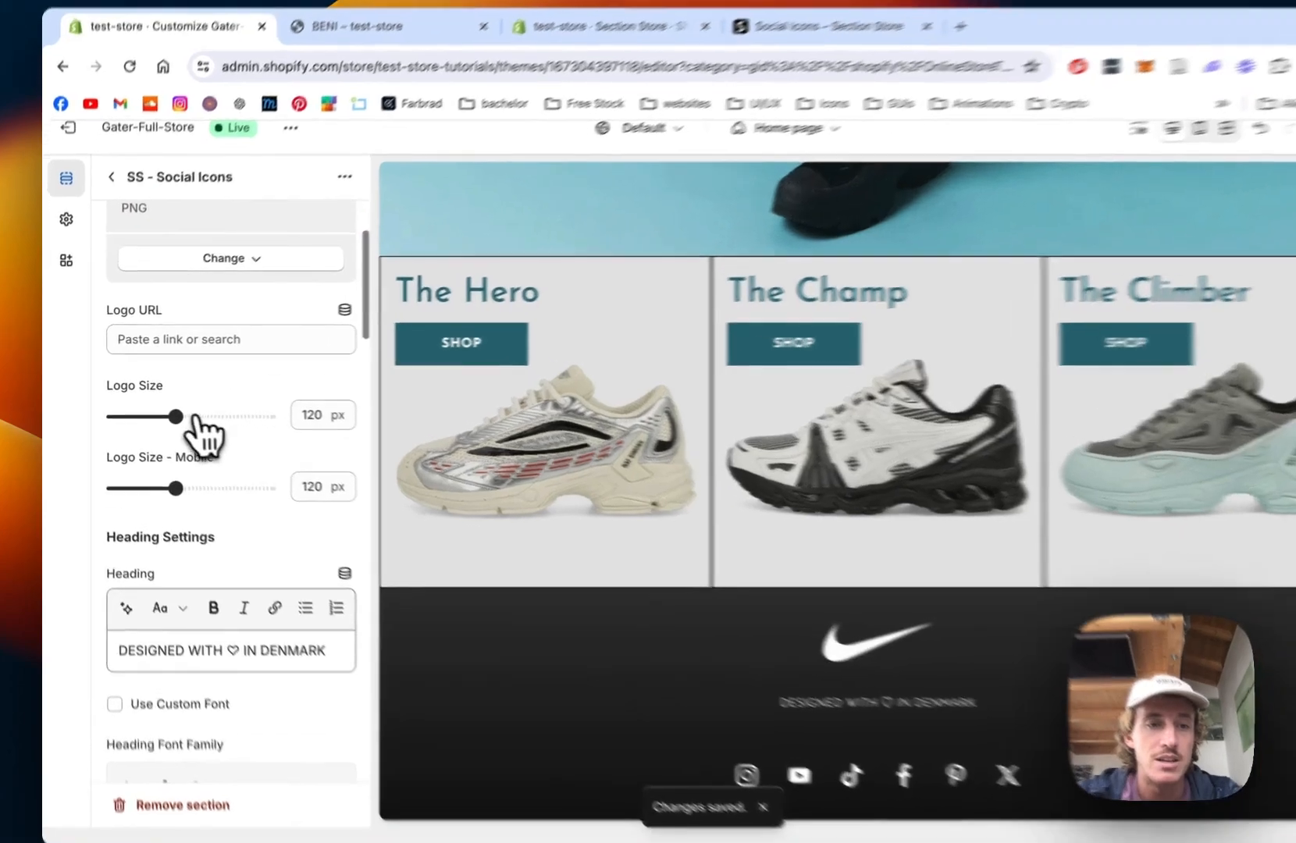
pyautogui.moveTo(164, 431); pyautogui.dragTo(176, 433)
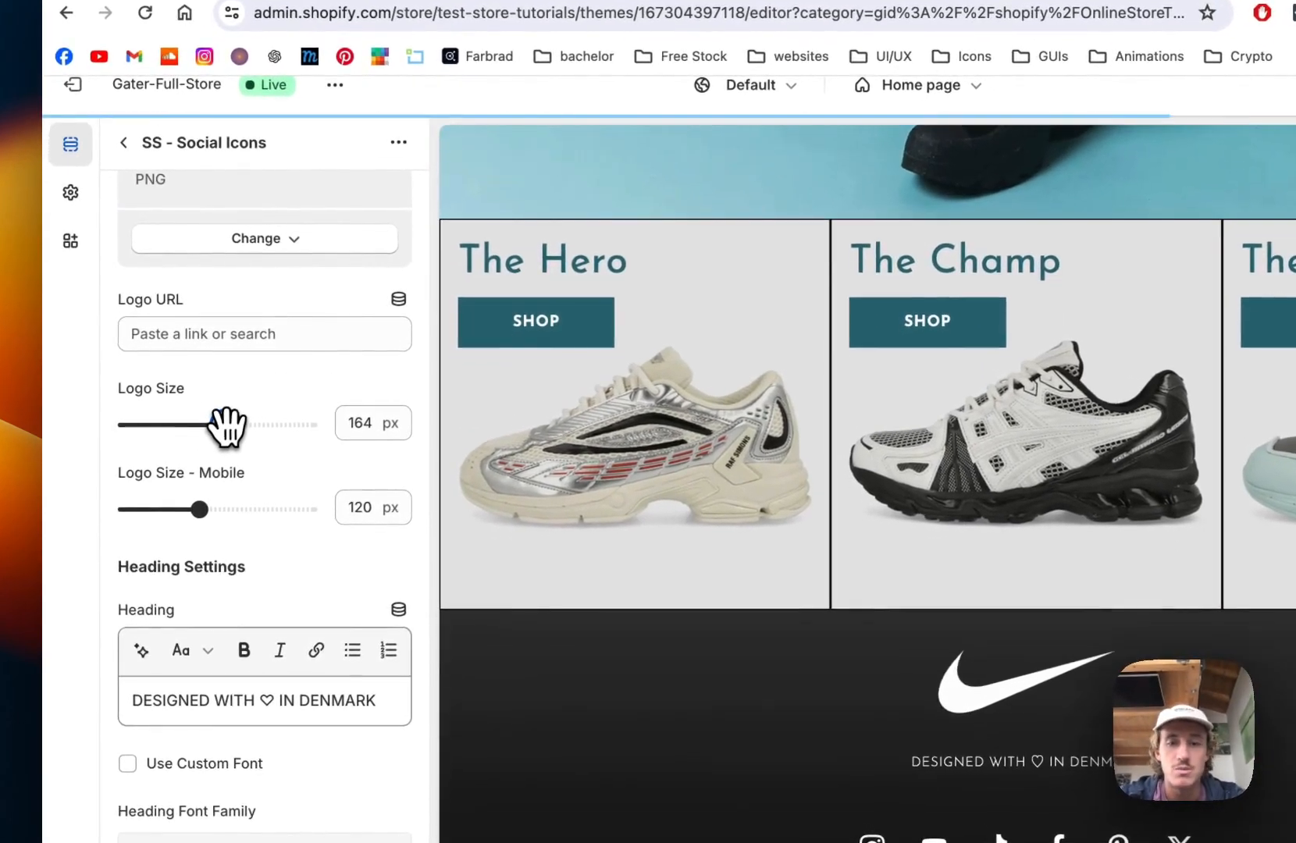
# Step: Change the section's heading to "DESIGNED WITH ♡ IN GERMANY" and set its desktop heading size to 16 px
pyautogui.scroll(-5, 211, 353)
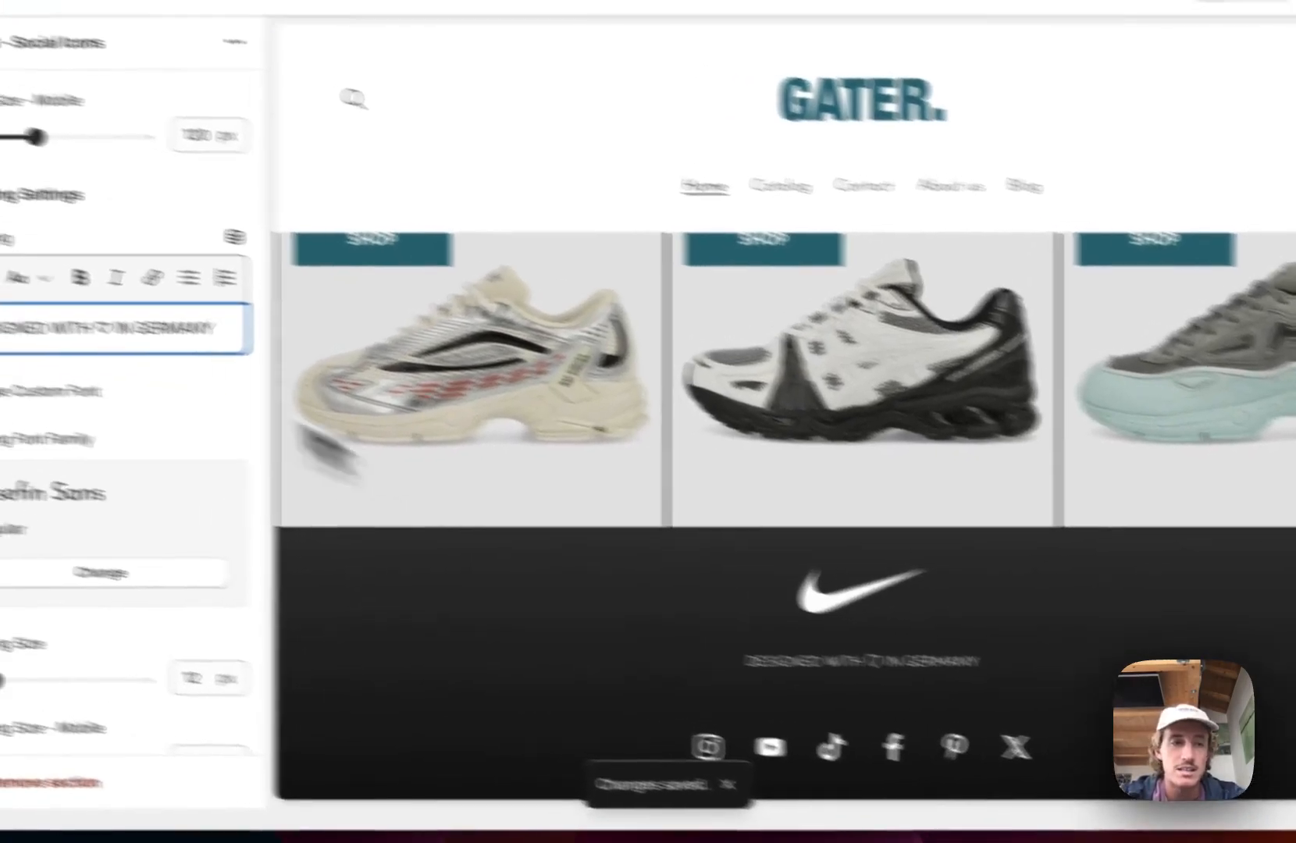
pyautogui.scroll(-2, 219, 415)
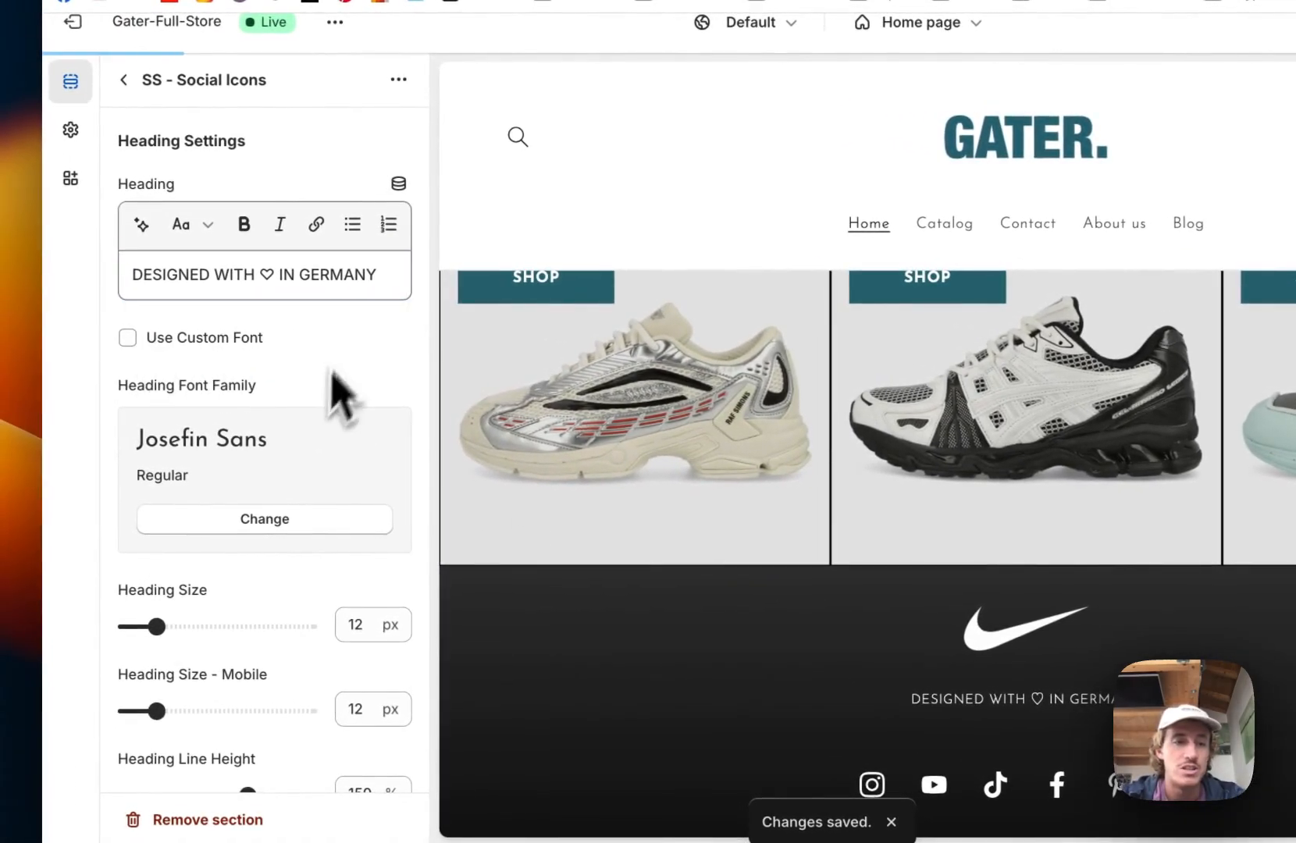
pyautogui.scroll(-5, 379, 370)
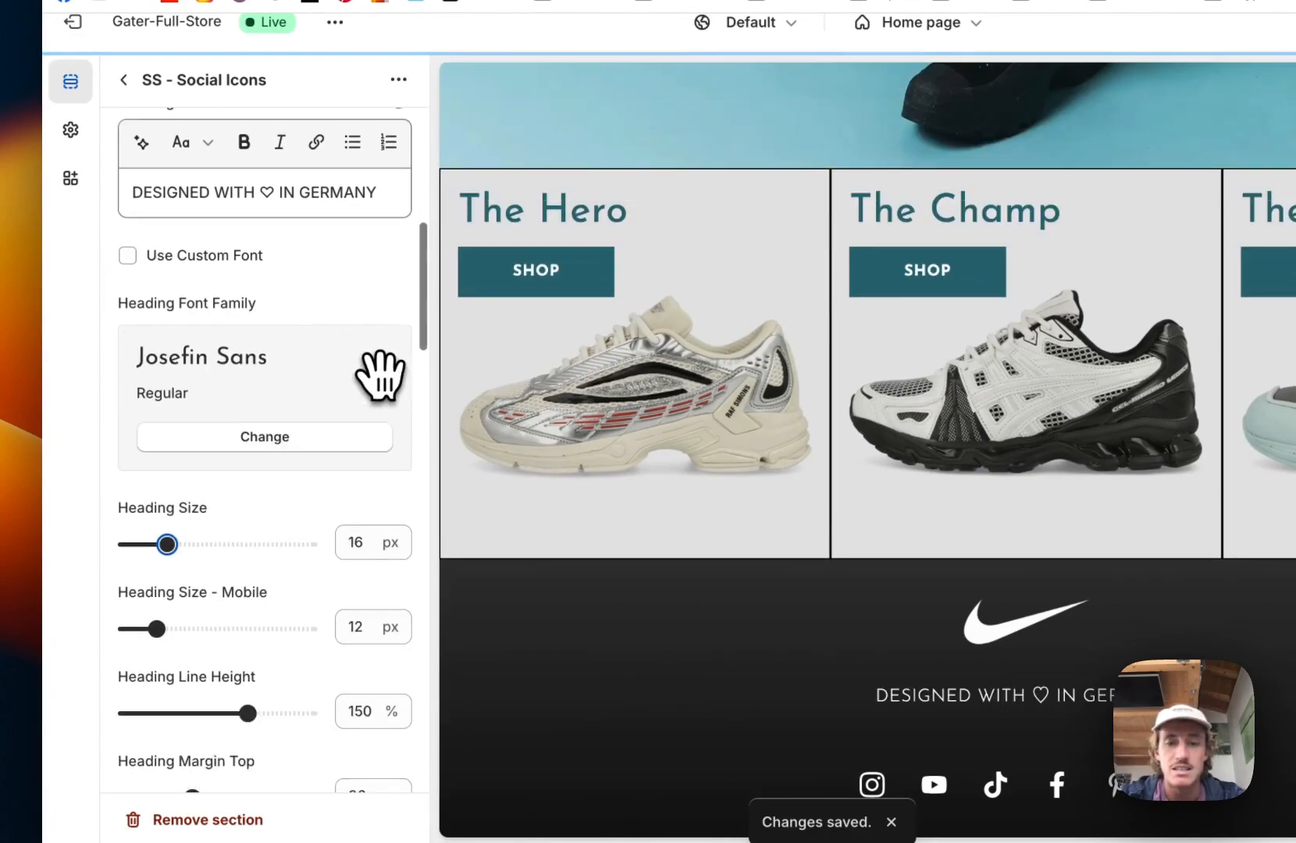
pyautogui.scroll(-6, 258, 480)
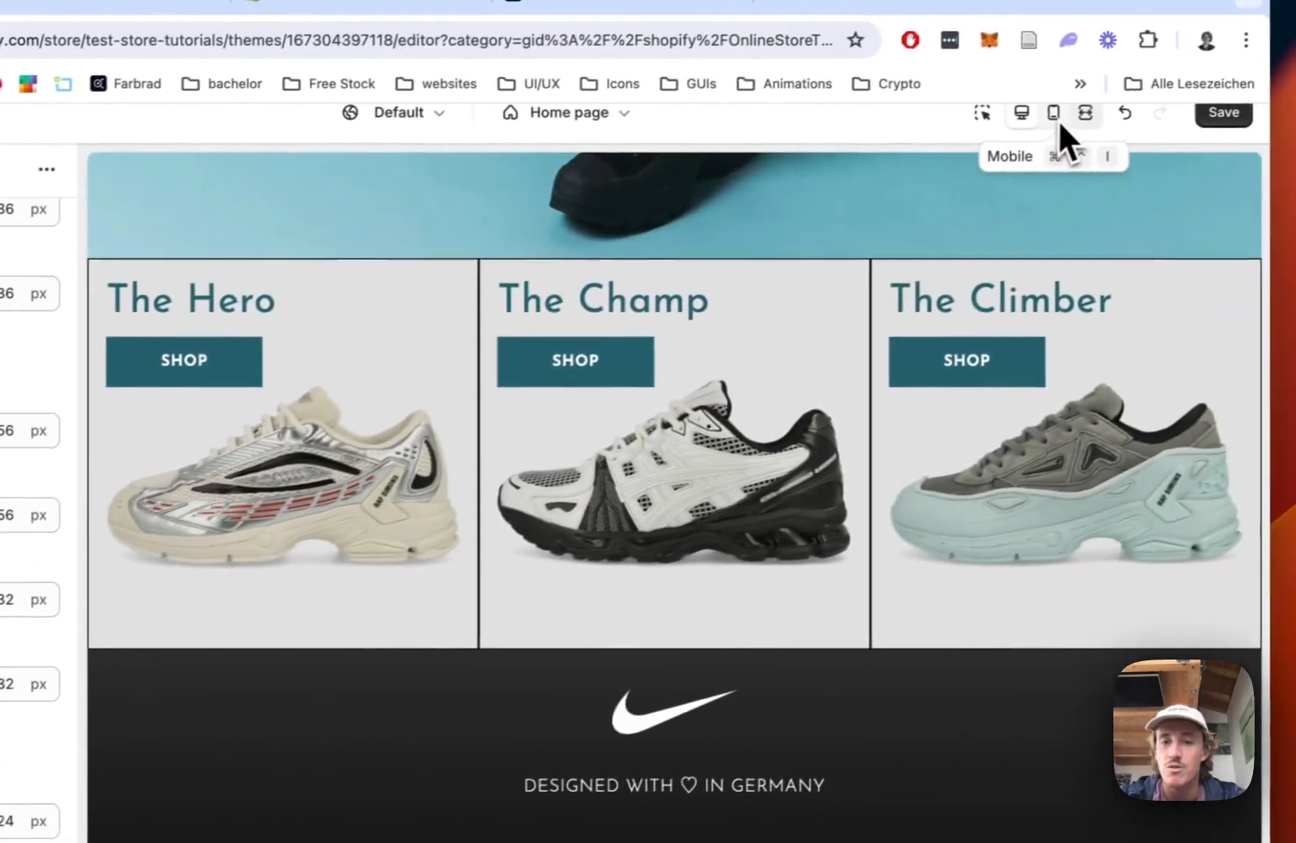
# Step: Preview the social icons section at mobile size and return to the desktop preview
pyautogui.click(1056, 117)
pyautogui.scroll(-10, 750, 590)
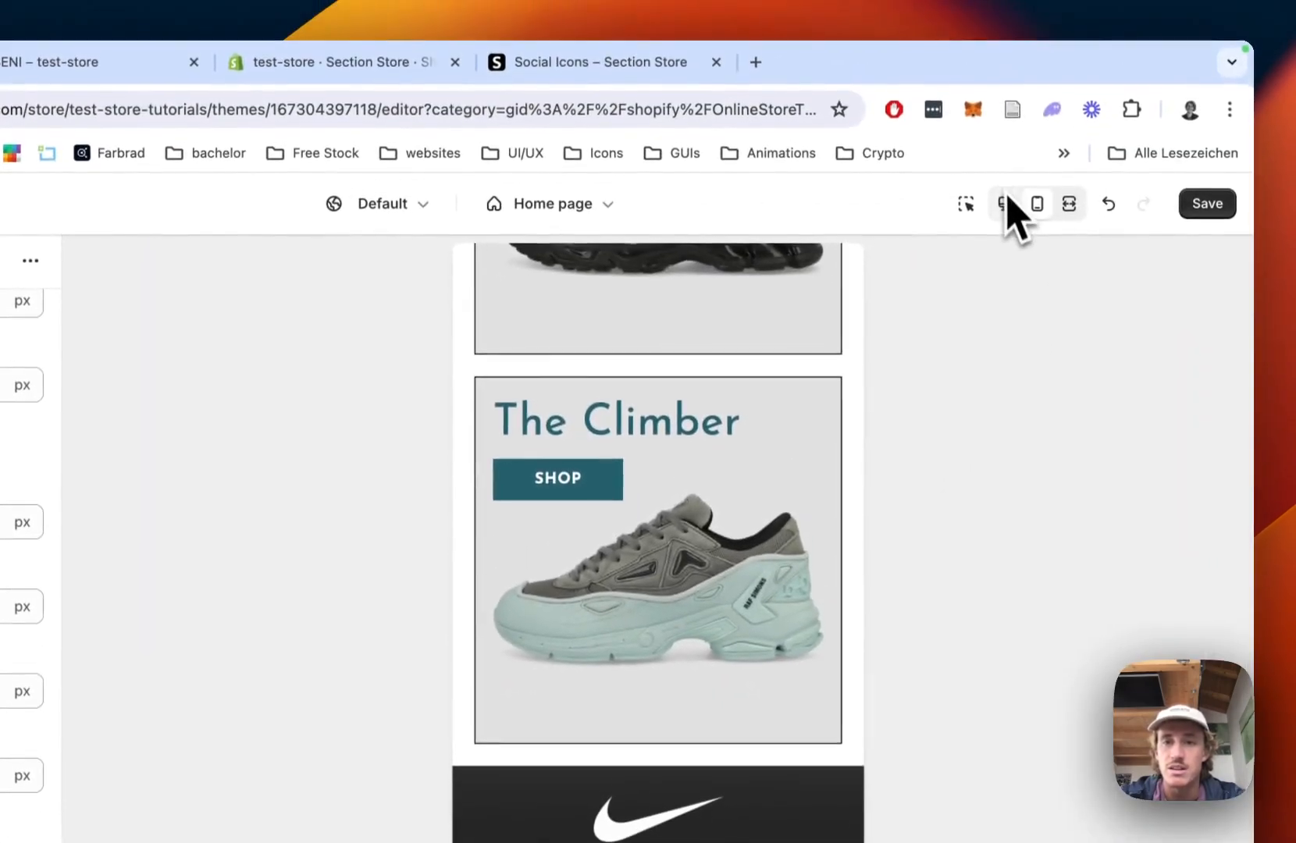
pyautogui.click(1006, 207)
pyautogui.scroll(-6, 15, 485)
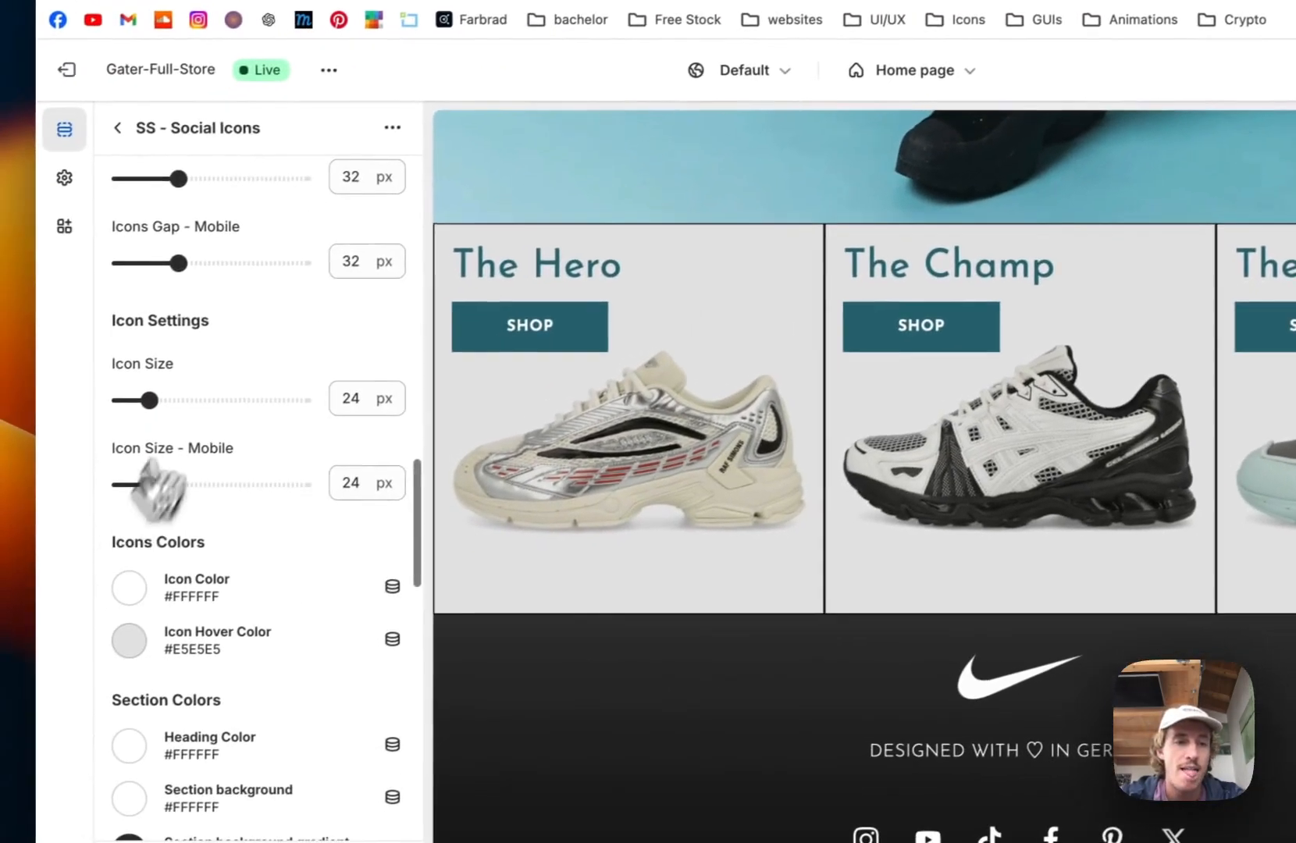
# Step: Clear the custom CSS code from the social icons section's background gradient
pyautogui.scroll(-1, 259, 332)
pyautogui.scroll(-2, 276, 613)
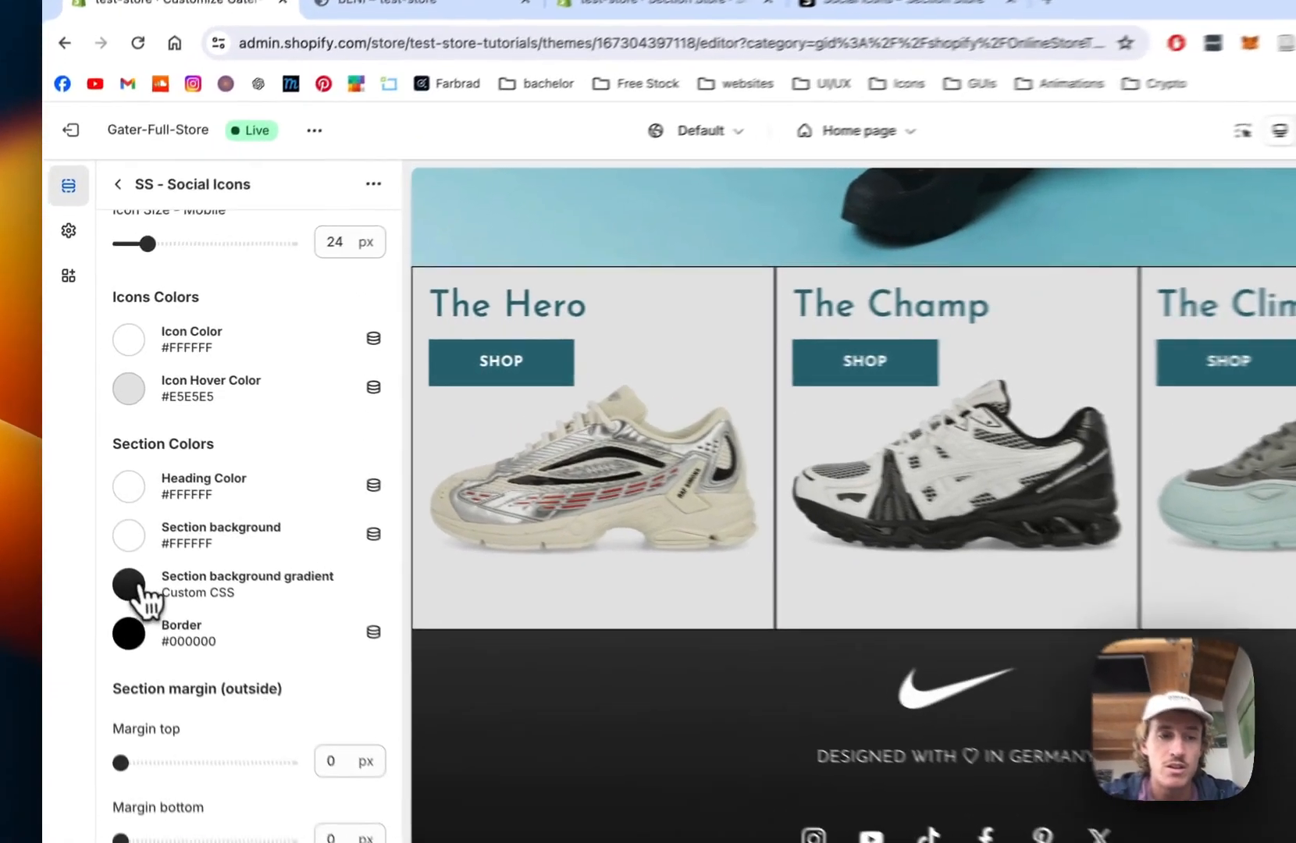
pyautogui.click(115, 544)
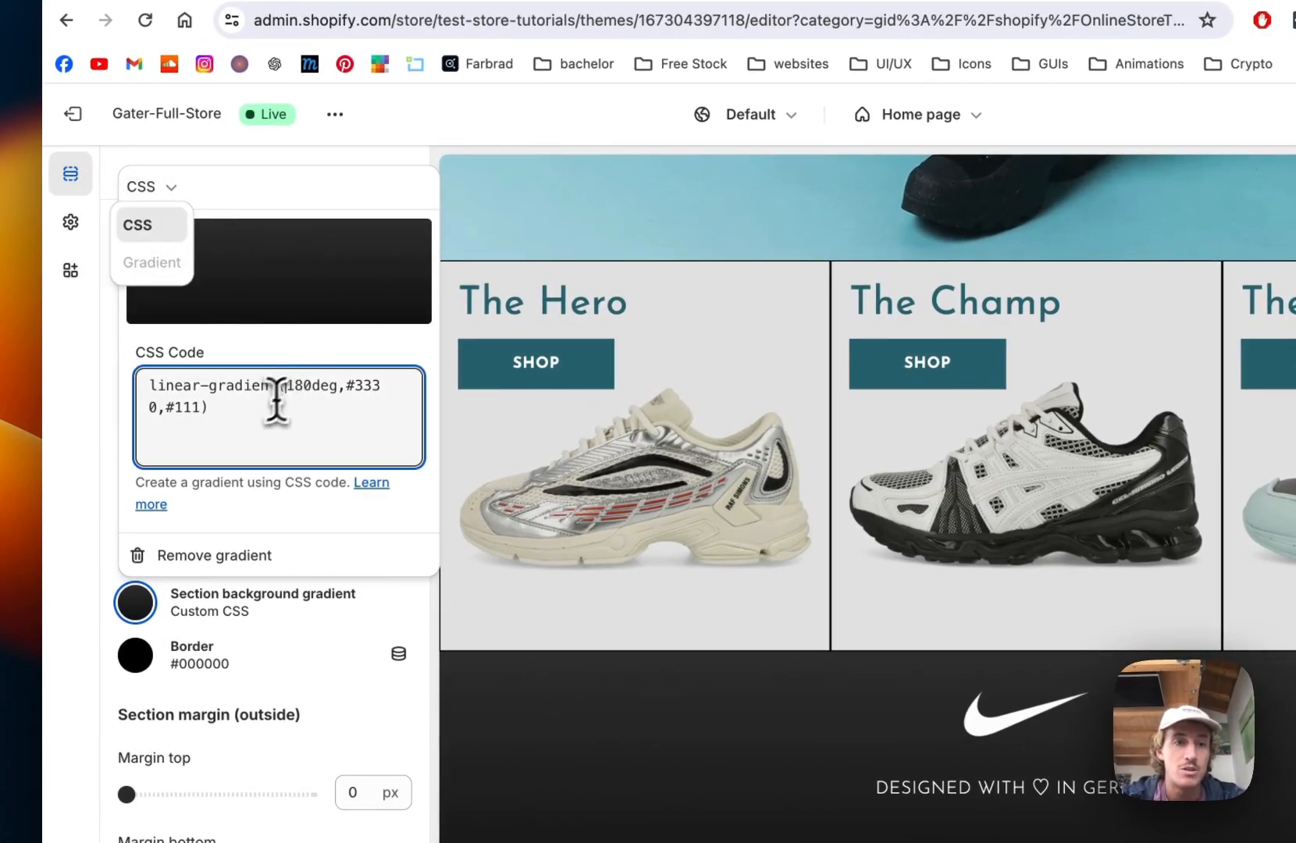
pyautogui.click(92, 373)
pyautogui.click(142, 612)
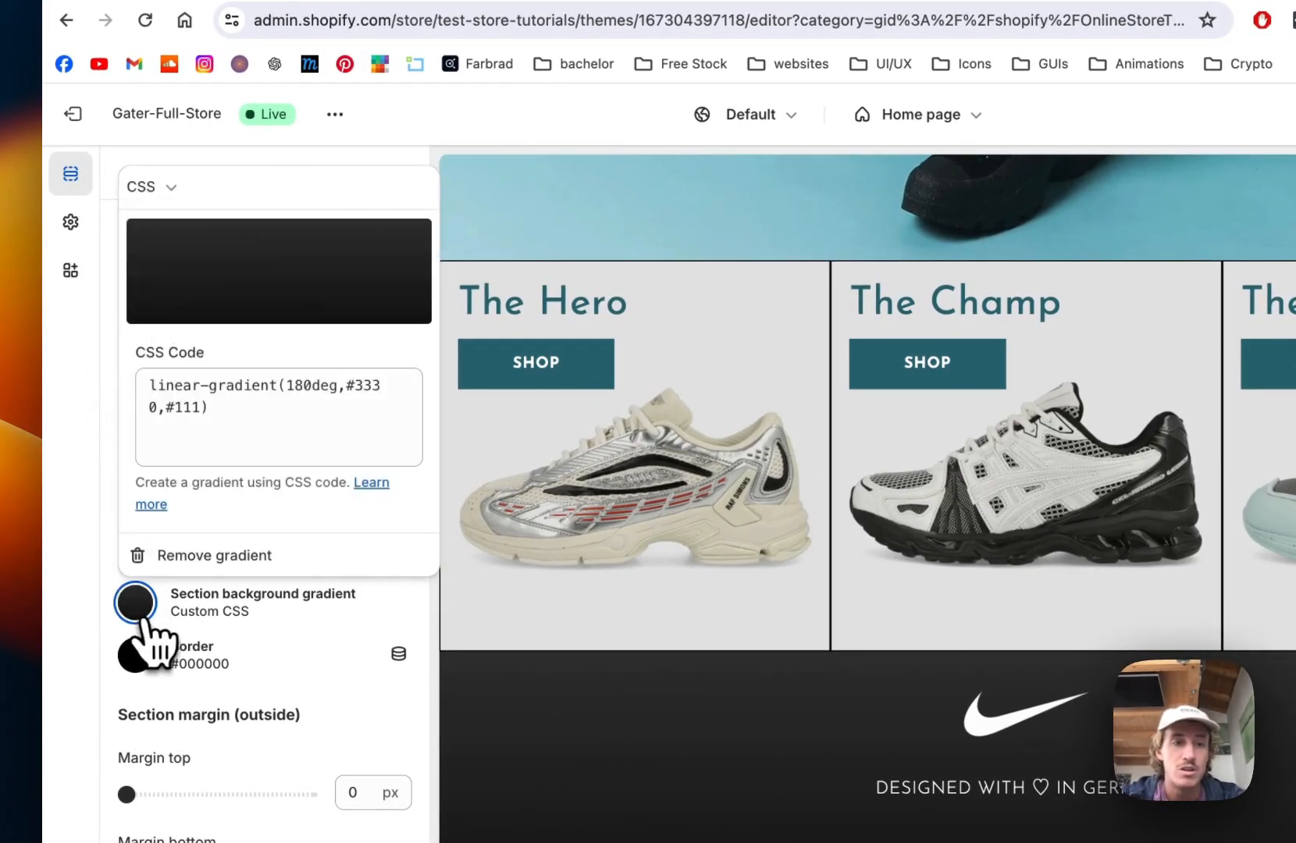
pyautogui.press('BackSpace')
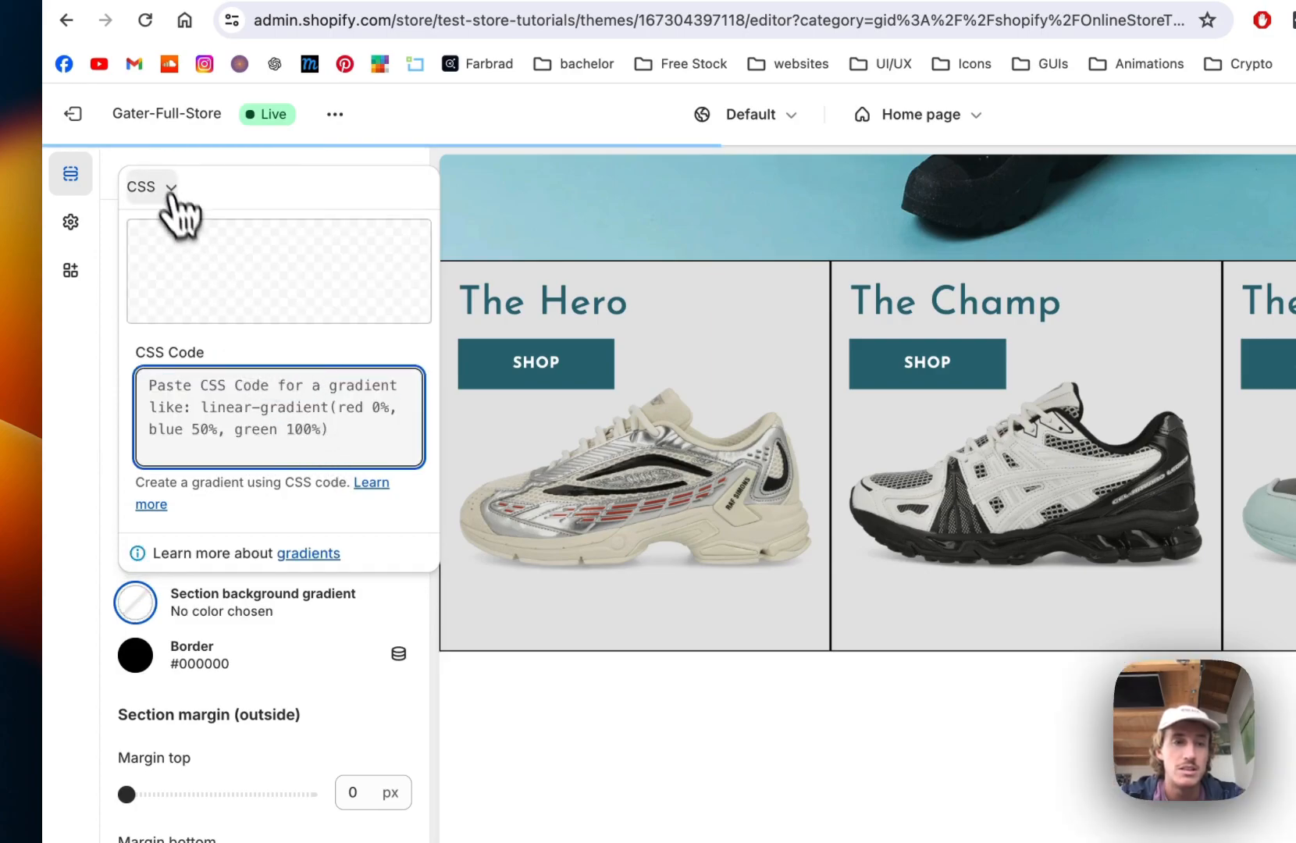
# Step: Switch the section background gradient to gradient mode and apply the red linear preset
pyautogui.click(167, 188)
pyautogui.click(153, 264)
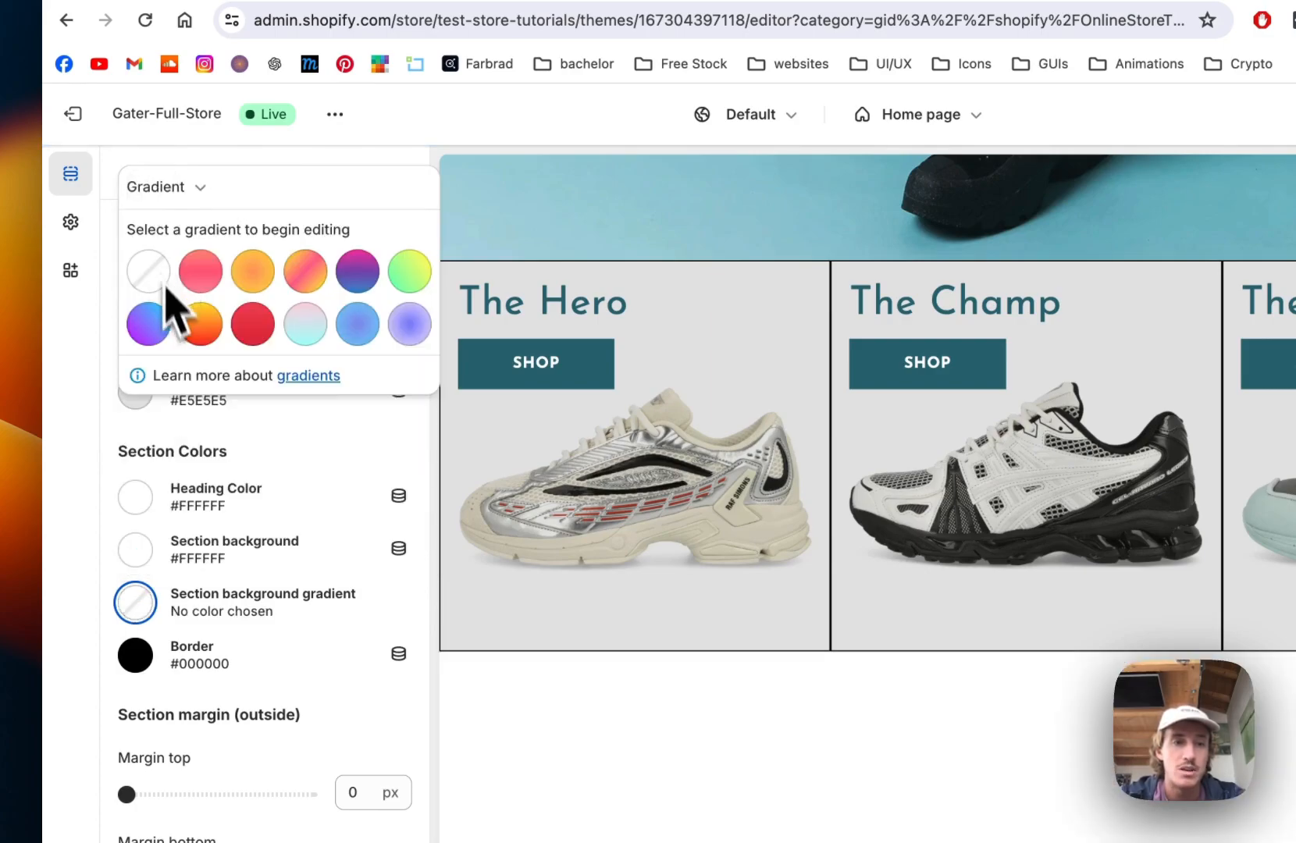
pyautogui.click(253, 323)
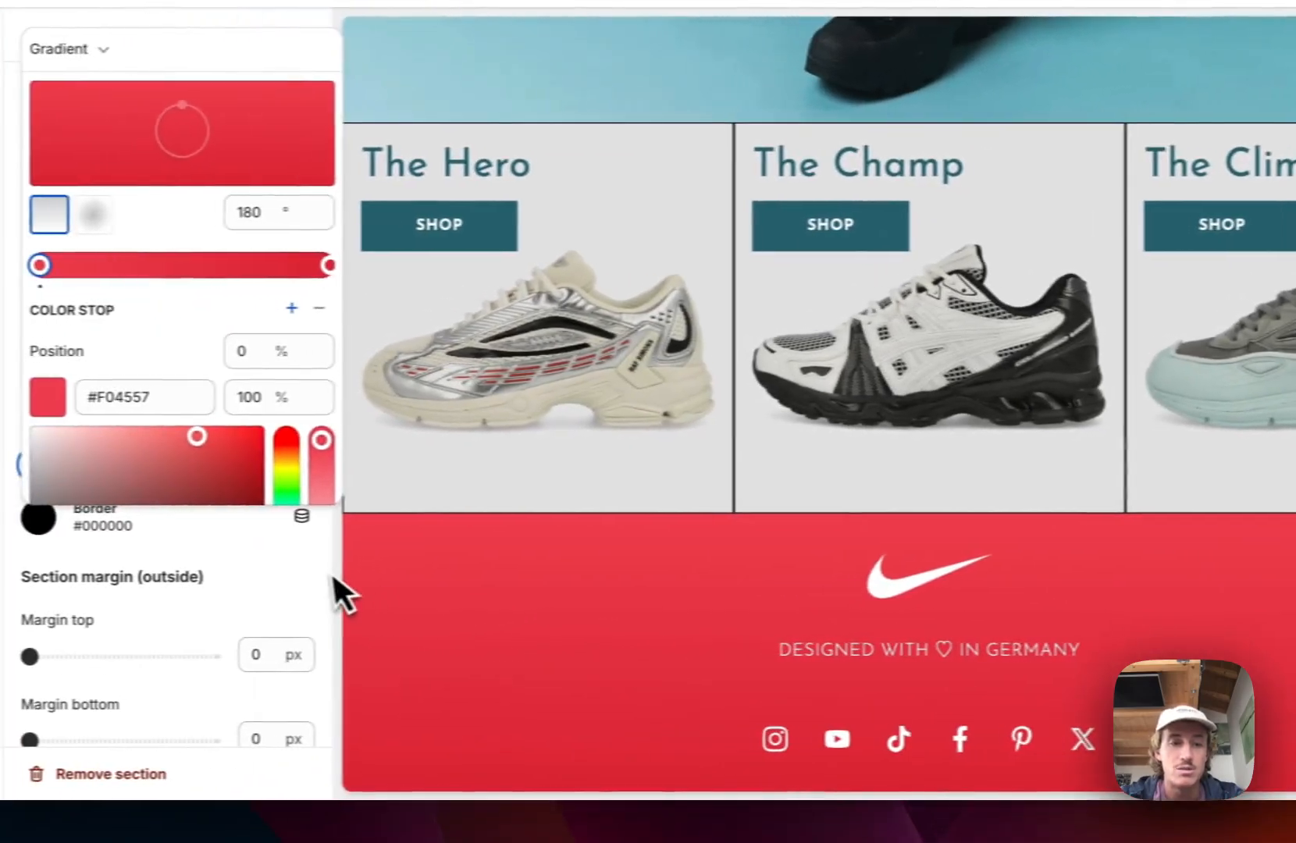
pyautogui.click(426, 711)
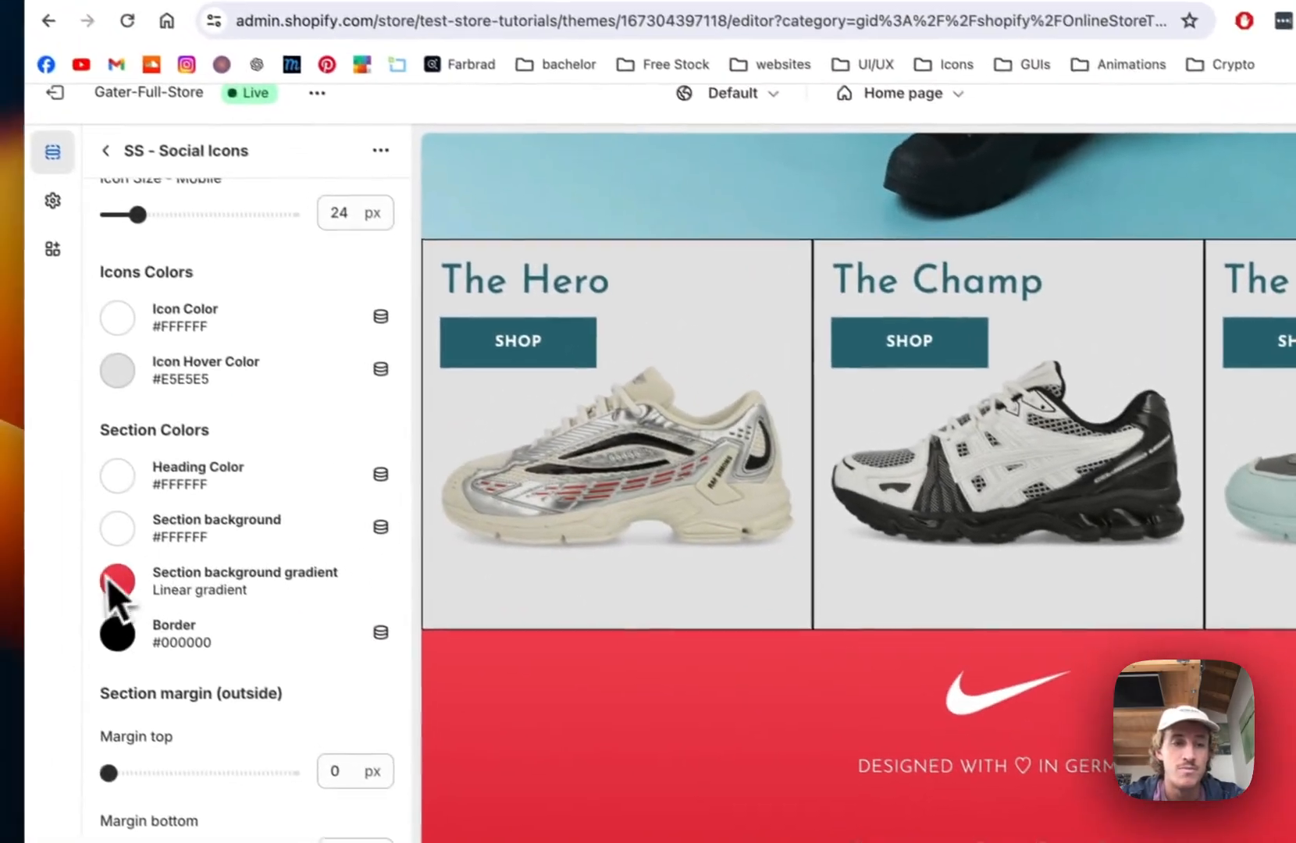
# Step: Try blue #334FB4 and near-black #121212 as the first color stop of the section background gradient
pyautogui.click(69, 465)
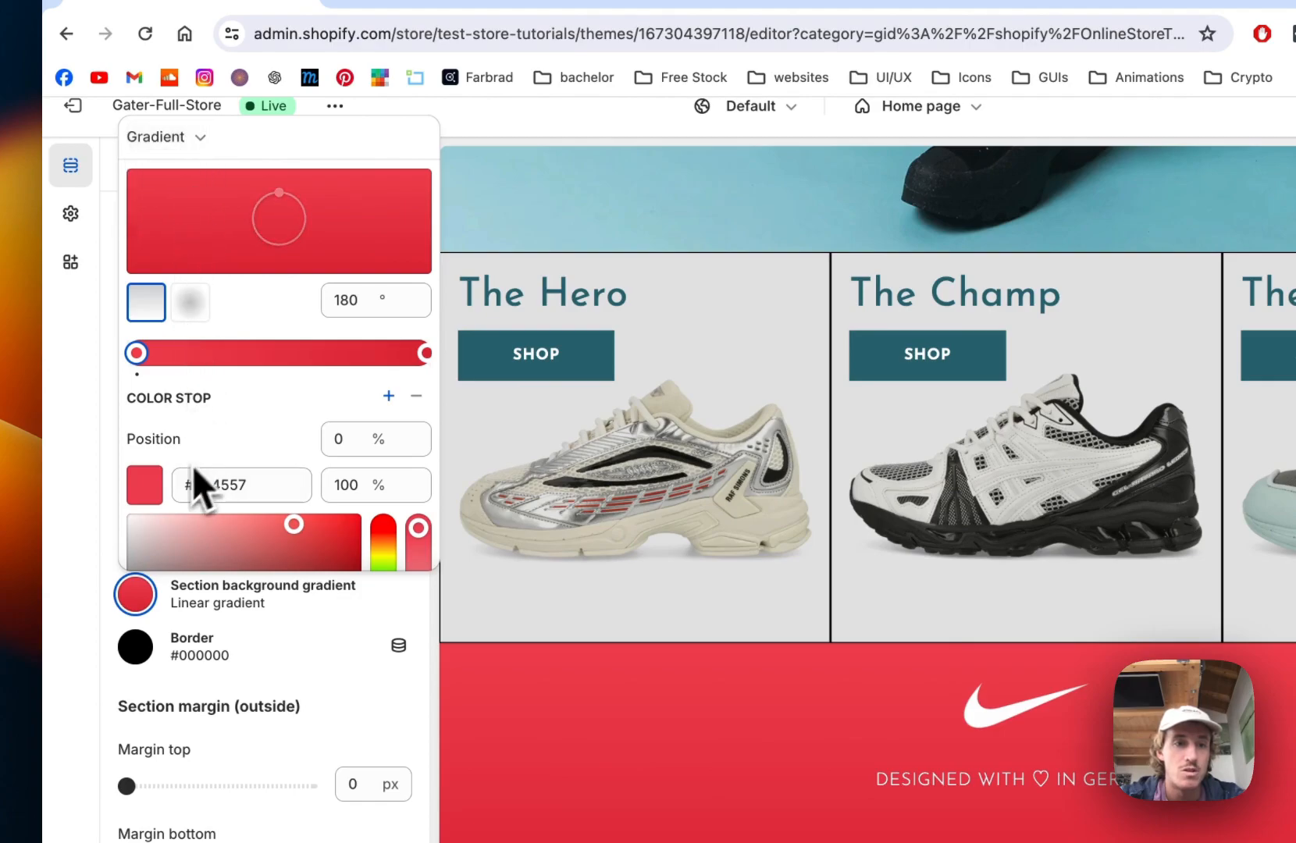
pyautogui.scroll(-3, 250, 508)
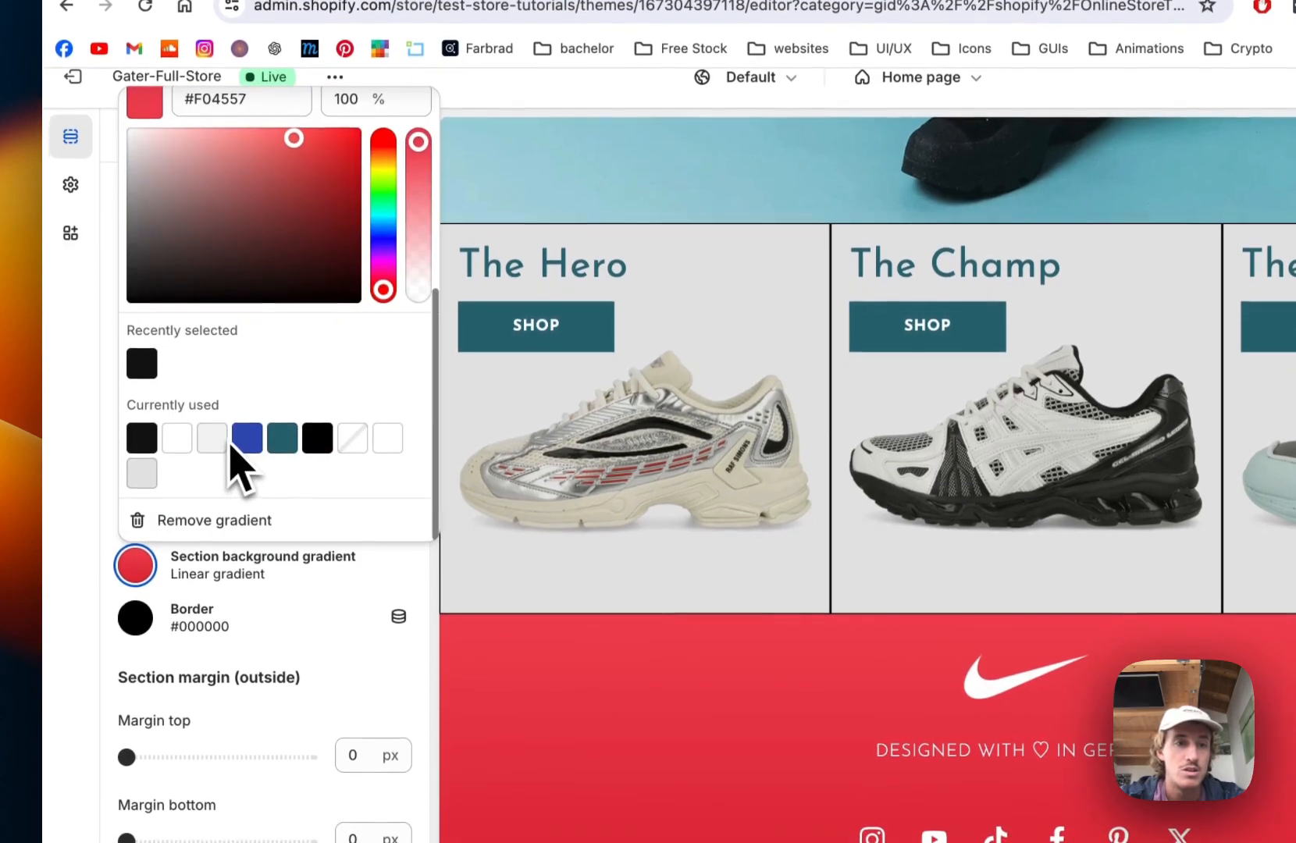
pyautogui.click(247, 467)
pyautogui.scroll(-5, 351, 492)
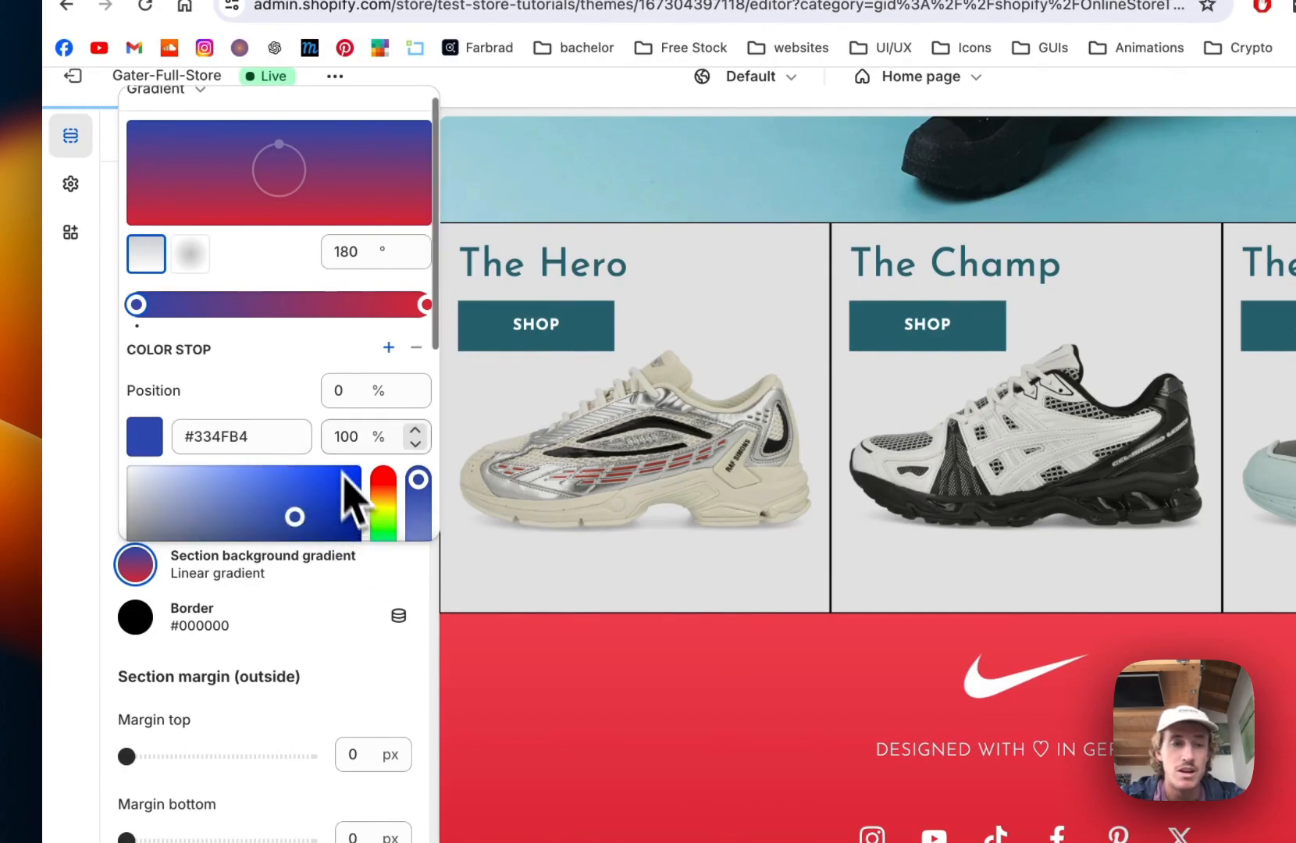
pyautogui.scroll(2, 394, 202)
pyautogui.scroll(-2, 396, 205)
pyautogui.click(152, 363)
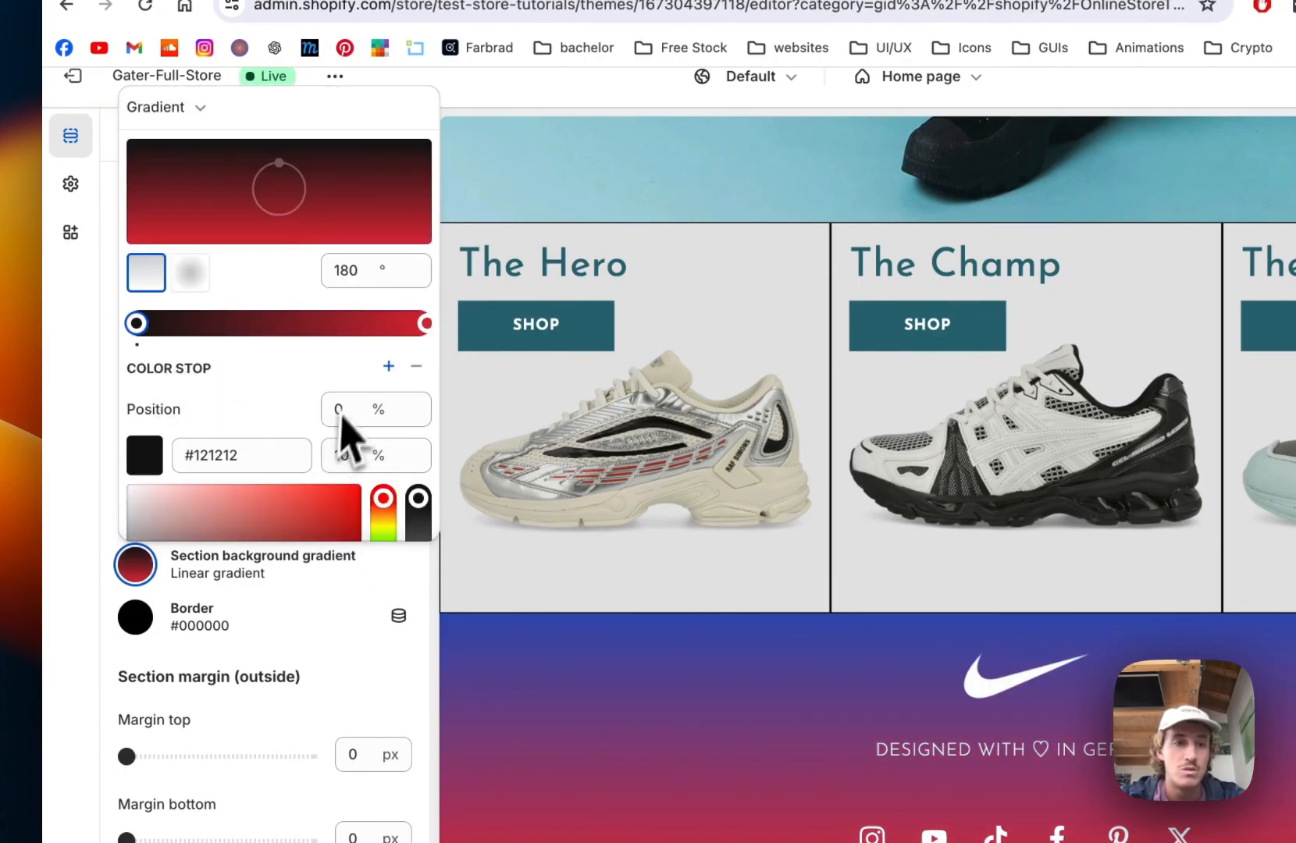
# Step: Set the gradient's first color stop to the teal #2B6A78 already used in the theme and save the theme
pyautogui.scroll(-5, 303, 481)
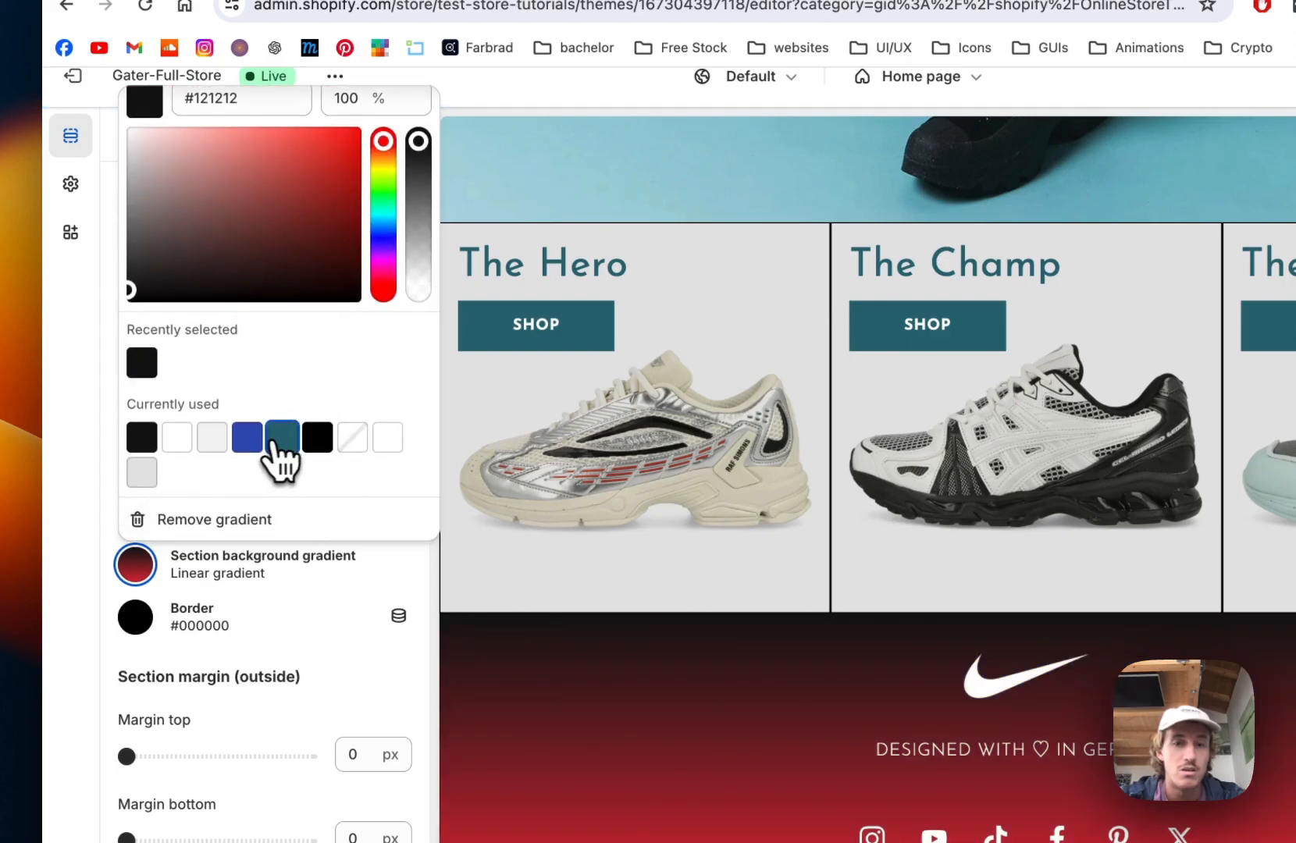
pyautogui.click(282, 438)
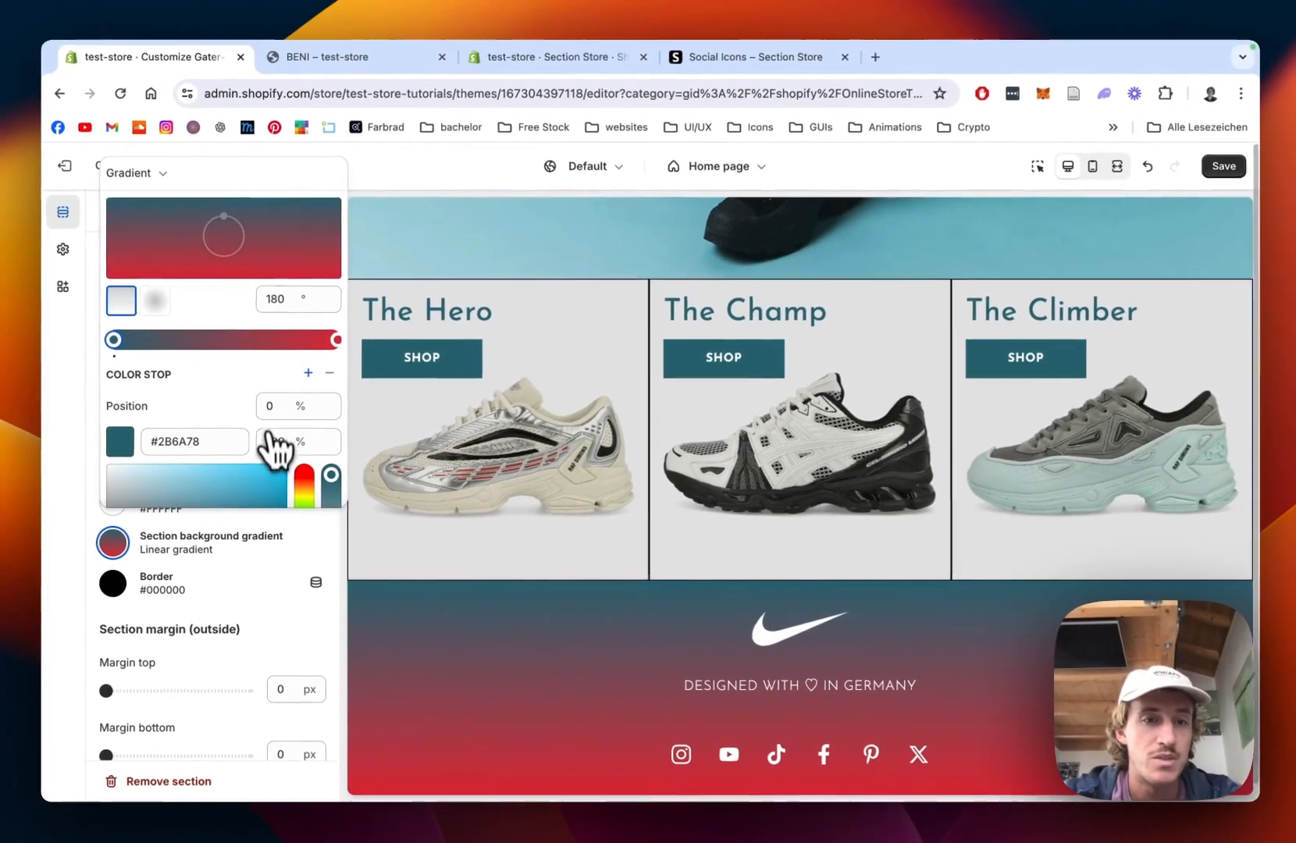
pyautogui.scroll(-5, 277, 414)
pyautogui.scroll(5, 274, 355)
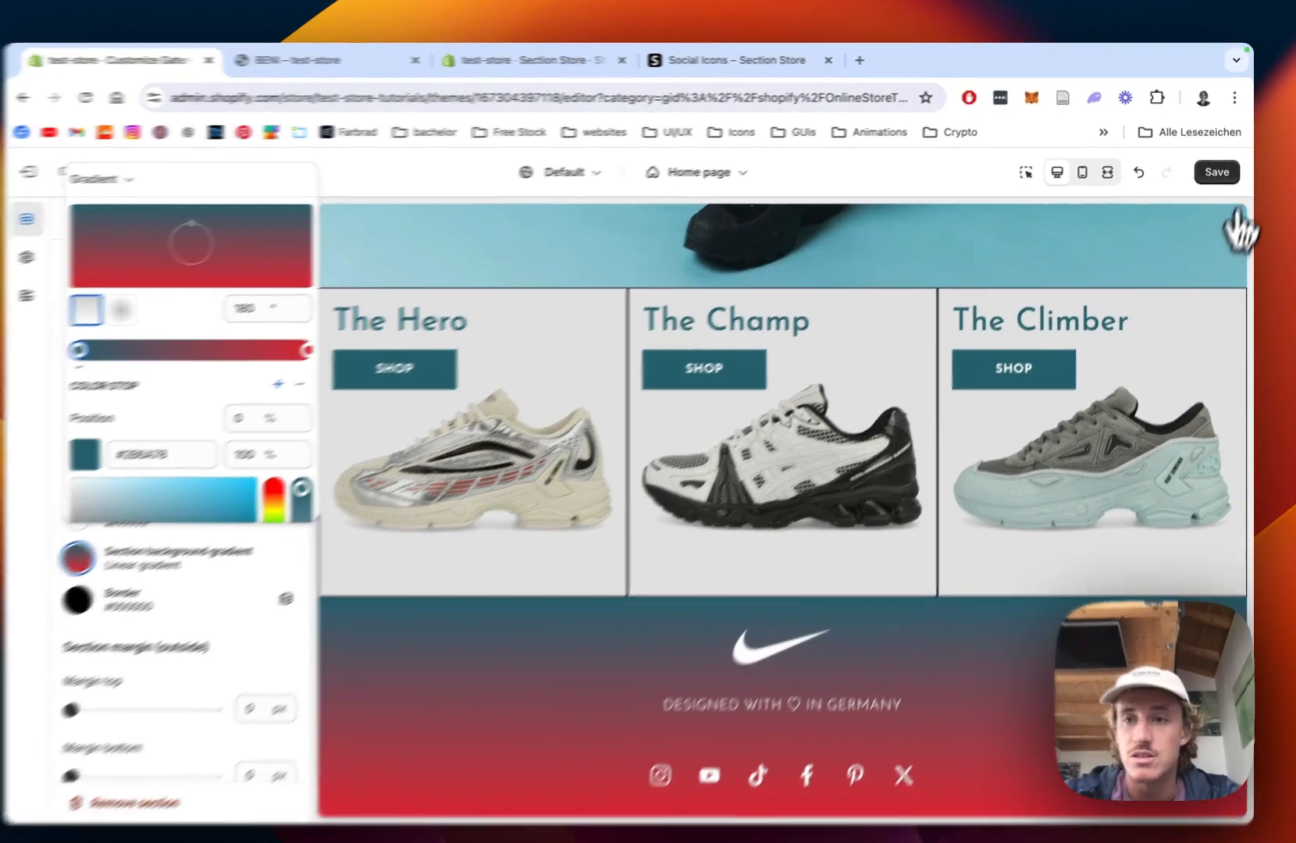
pyautogui.click(1218, 168)
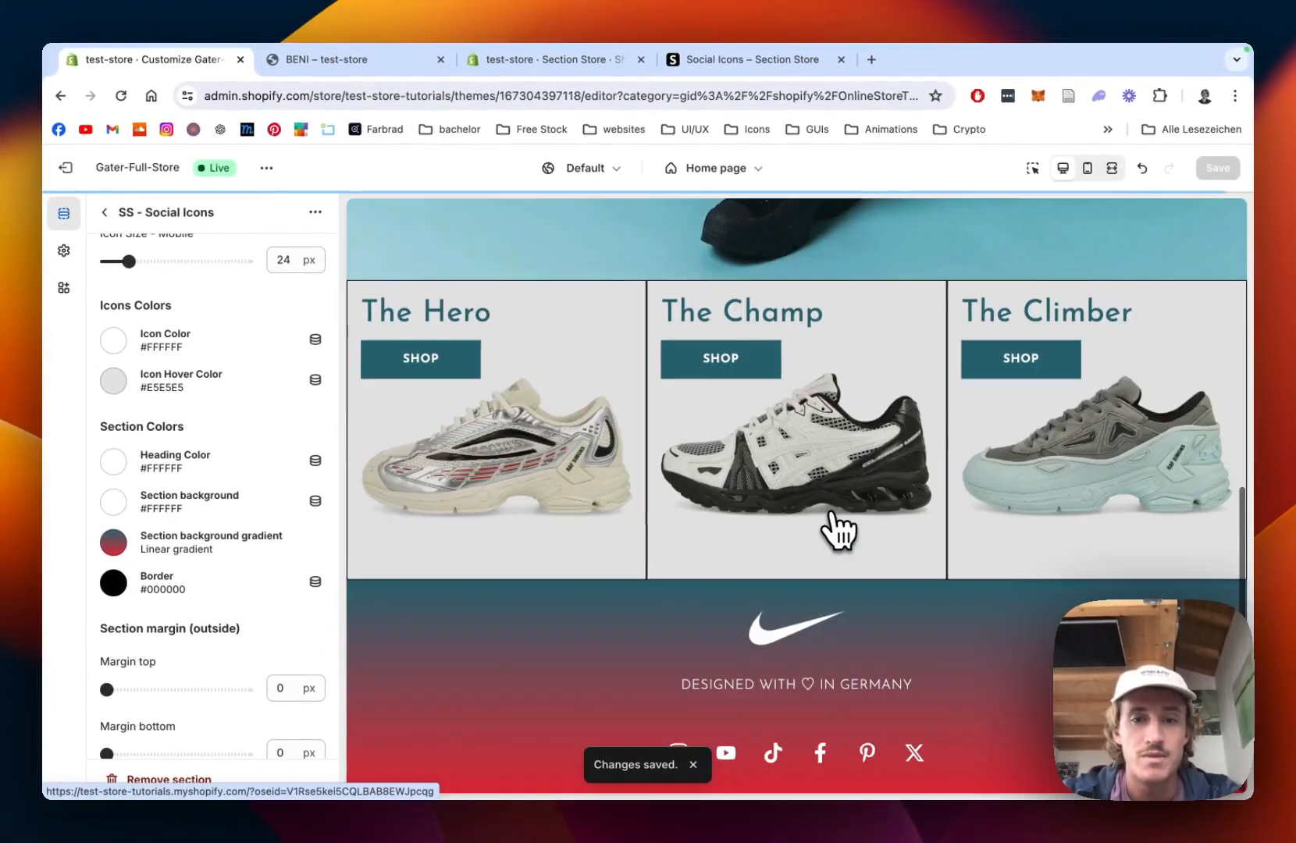
# Step: Set the section background color to the theme's teal #2B6A78
pyautogui.scroll(-1, 798, 629)
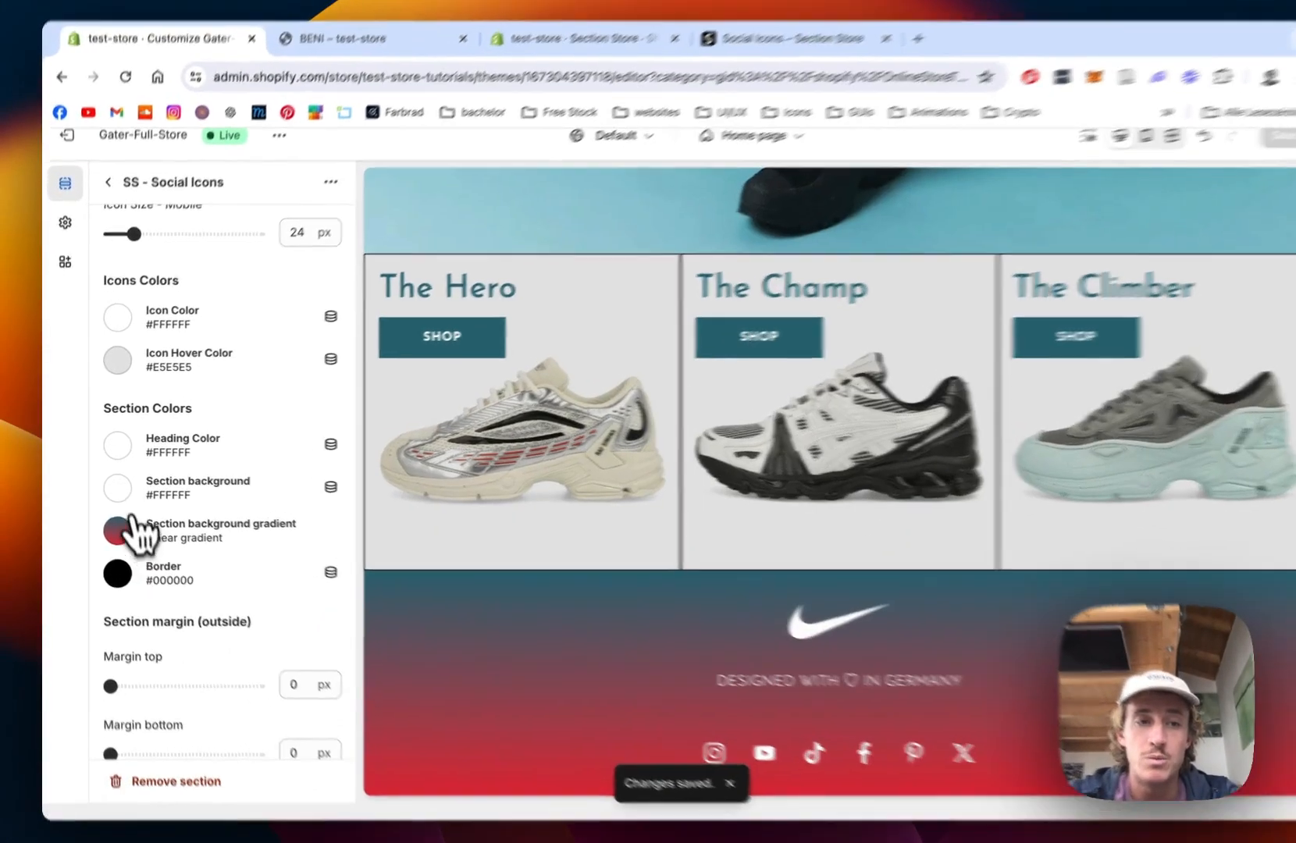
pyautogui.click(113, 485)
pyautogui.click(226, 431)
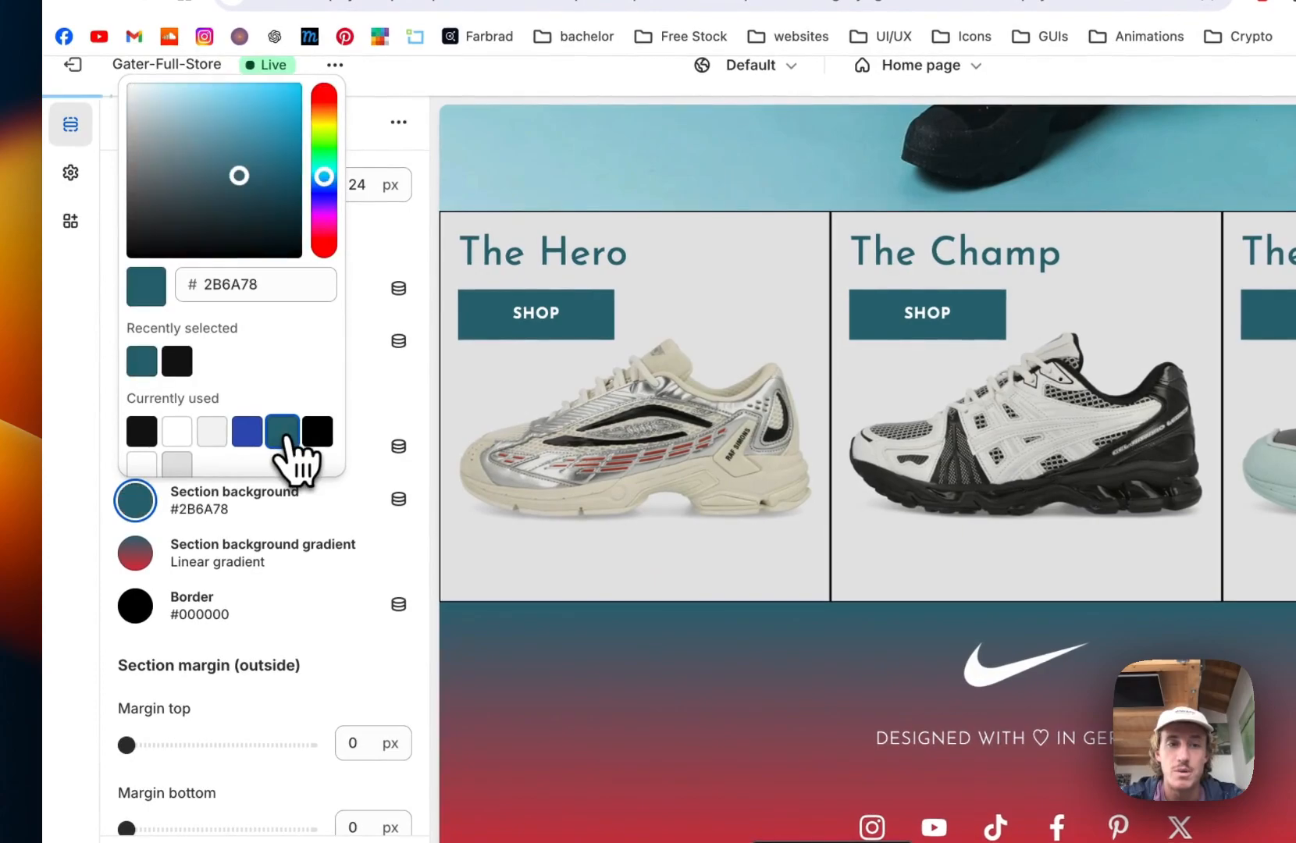
# Step: Clear the hex code of the section background gradient's first color stop and save the theme
pyautogui.click(145, 556)
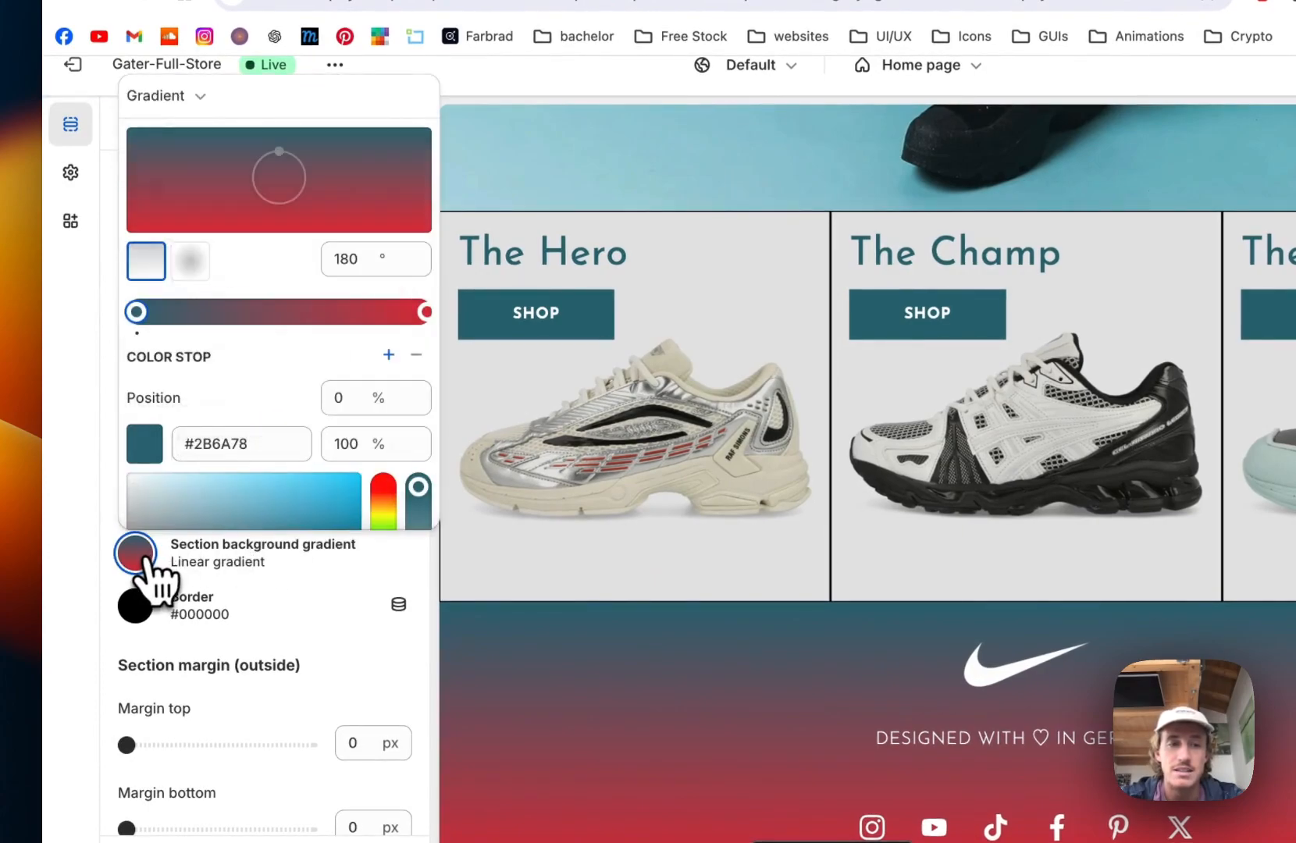
pyautogui.scroll(-1, 255, 380)
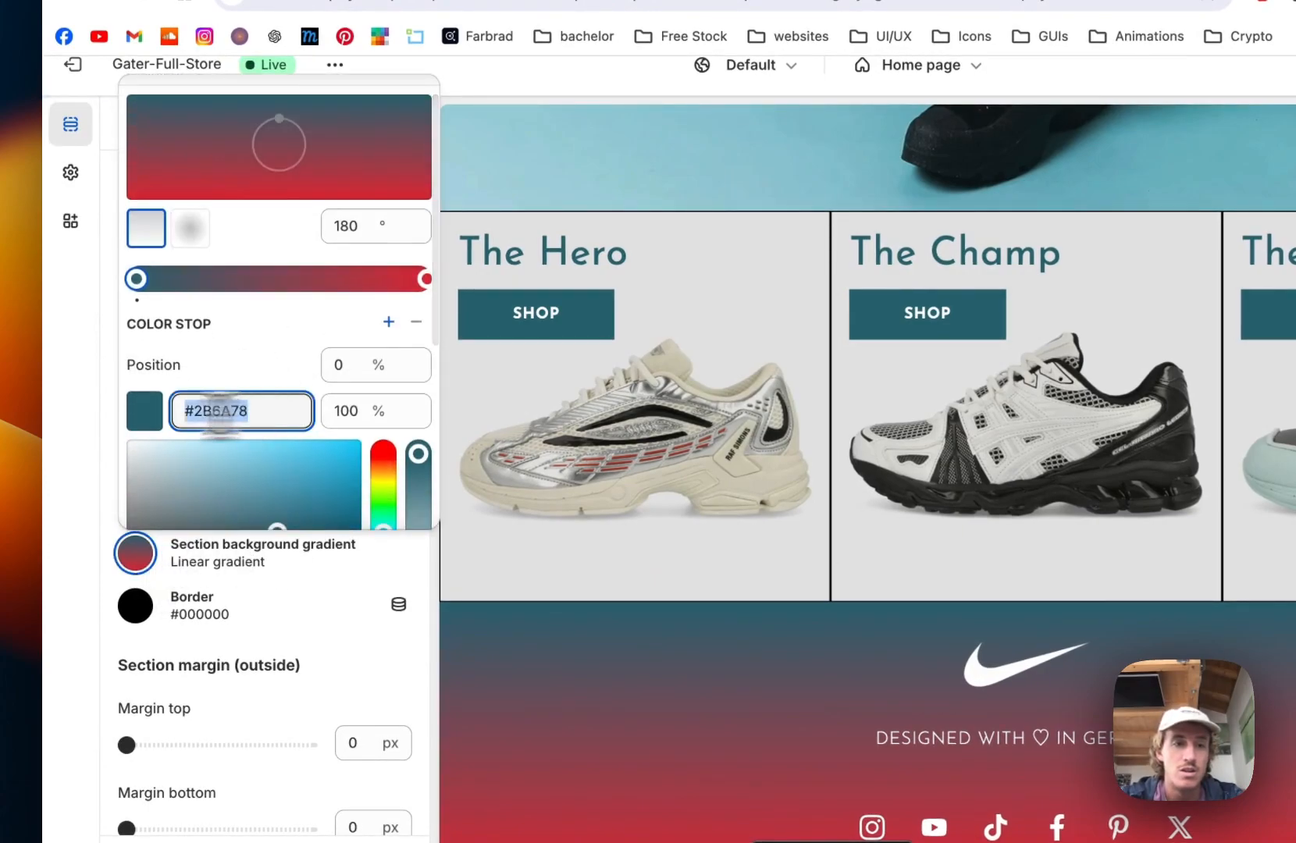
pyautogui.click(110, 415)
pyautogui.click(141, 554)
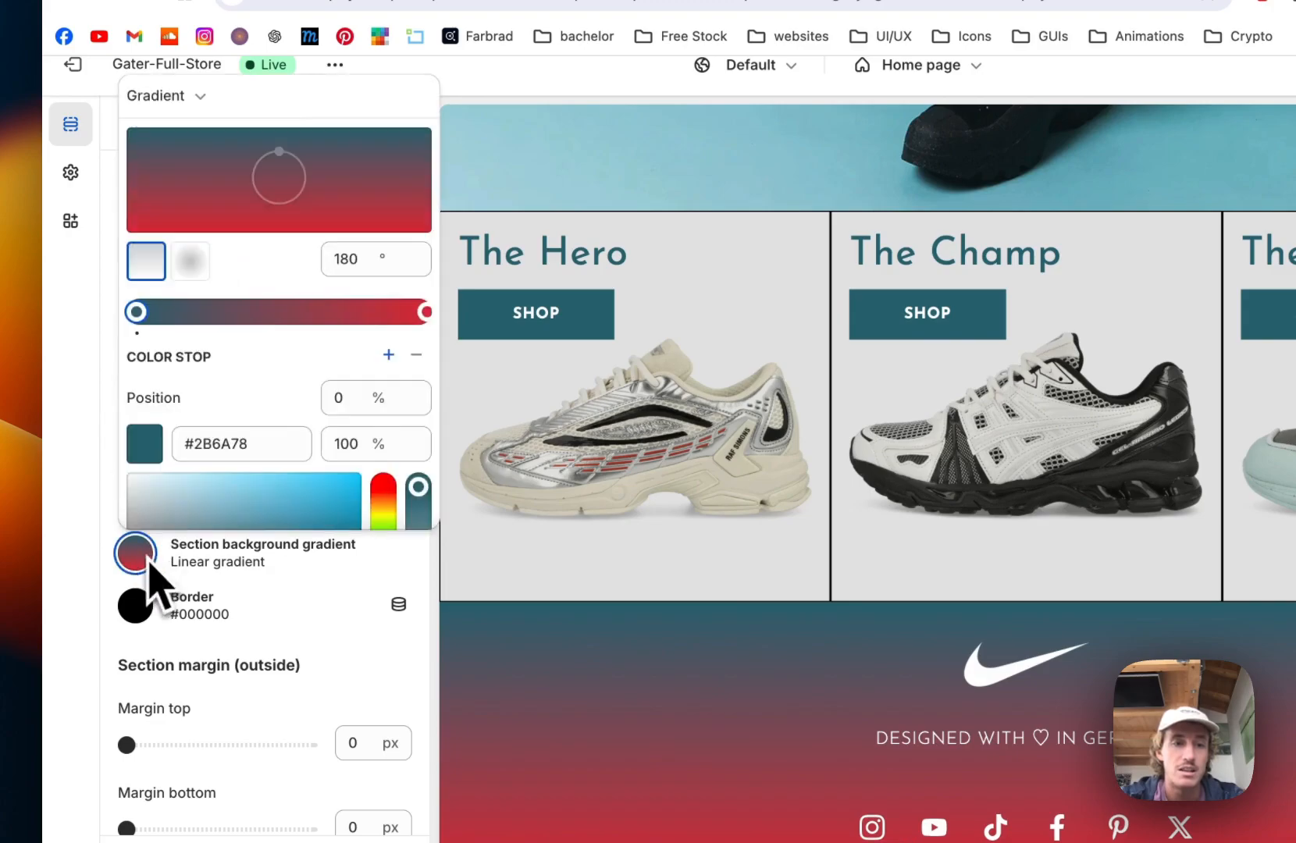
pyautogui.tripleClick(278, 443)
pyautogui.press('BackSpace')
pyautogui.click(441, 613)
pyautogui.scroll(-2, 370, 526)
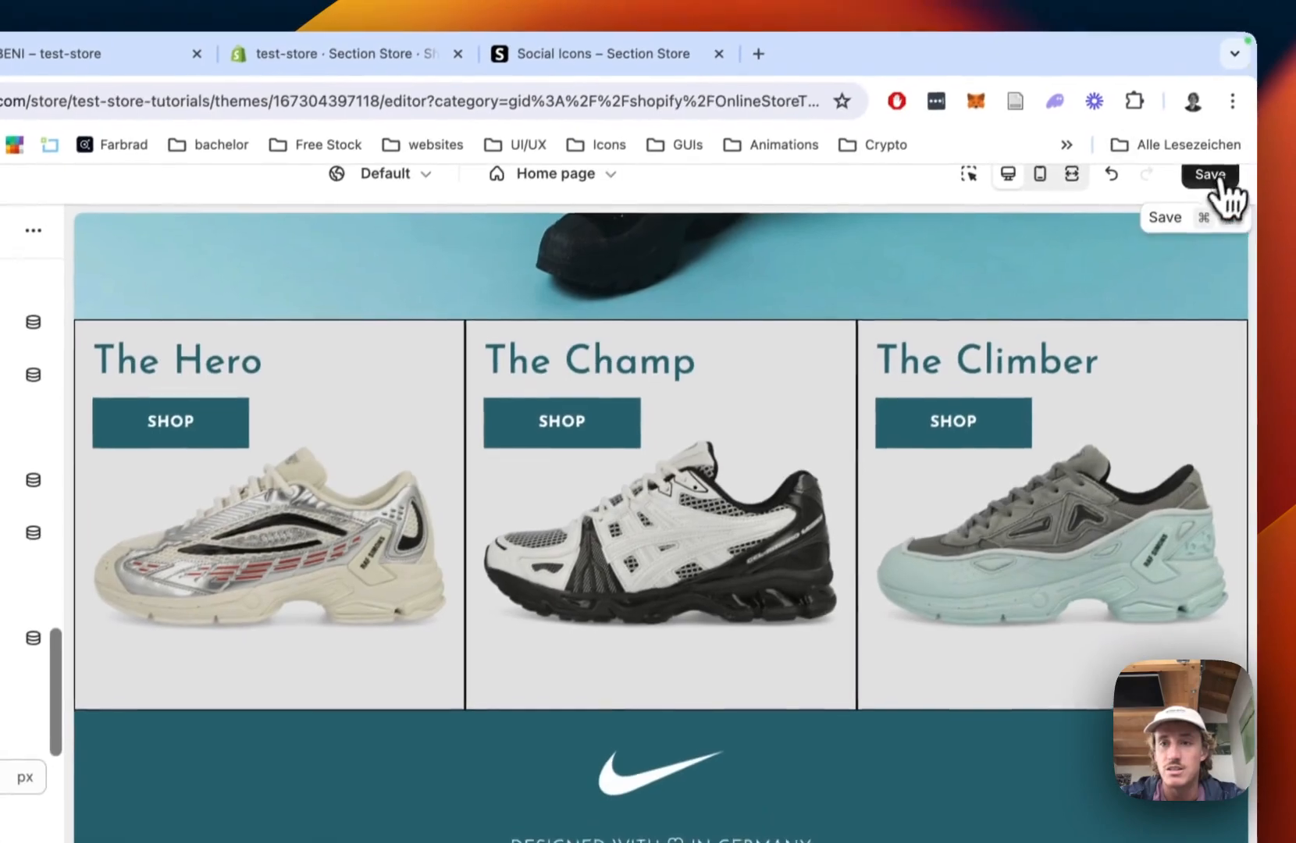
pyautogui.click(1238, 90)
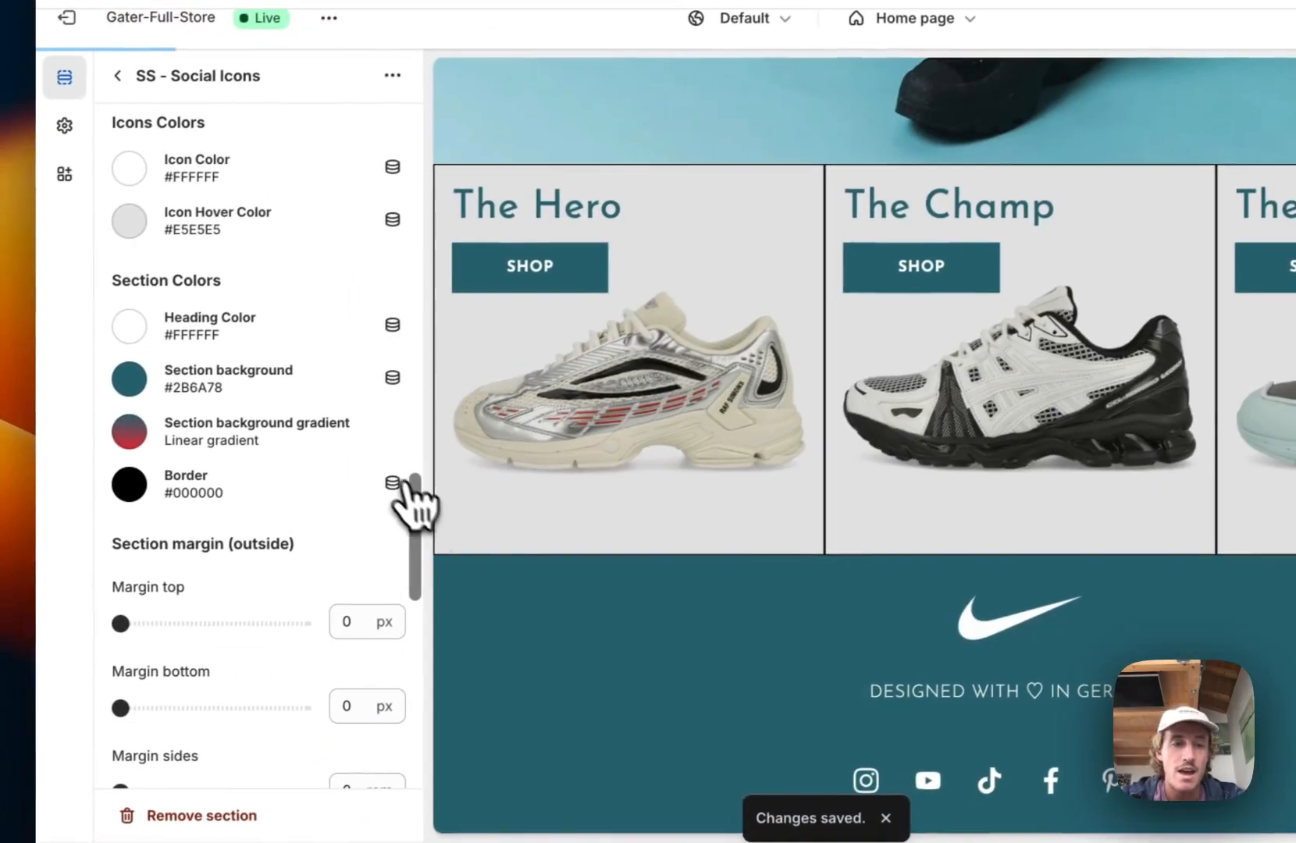
# Step: Set the section's top padding to 80 px and return to the home page's section list
pyautogui.scroll(-7, 347, 498)
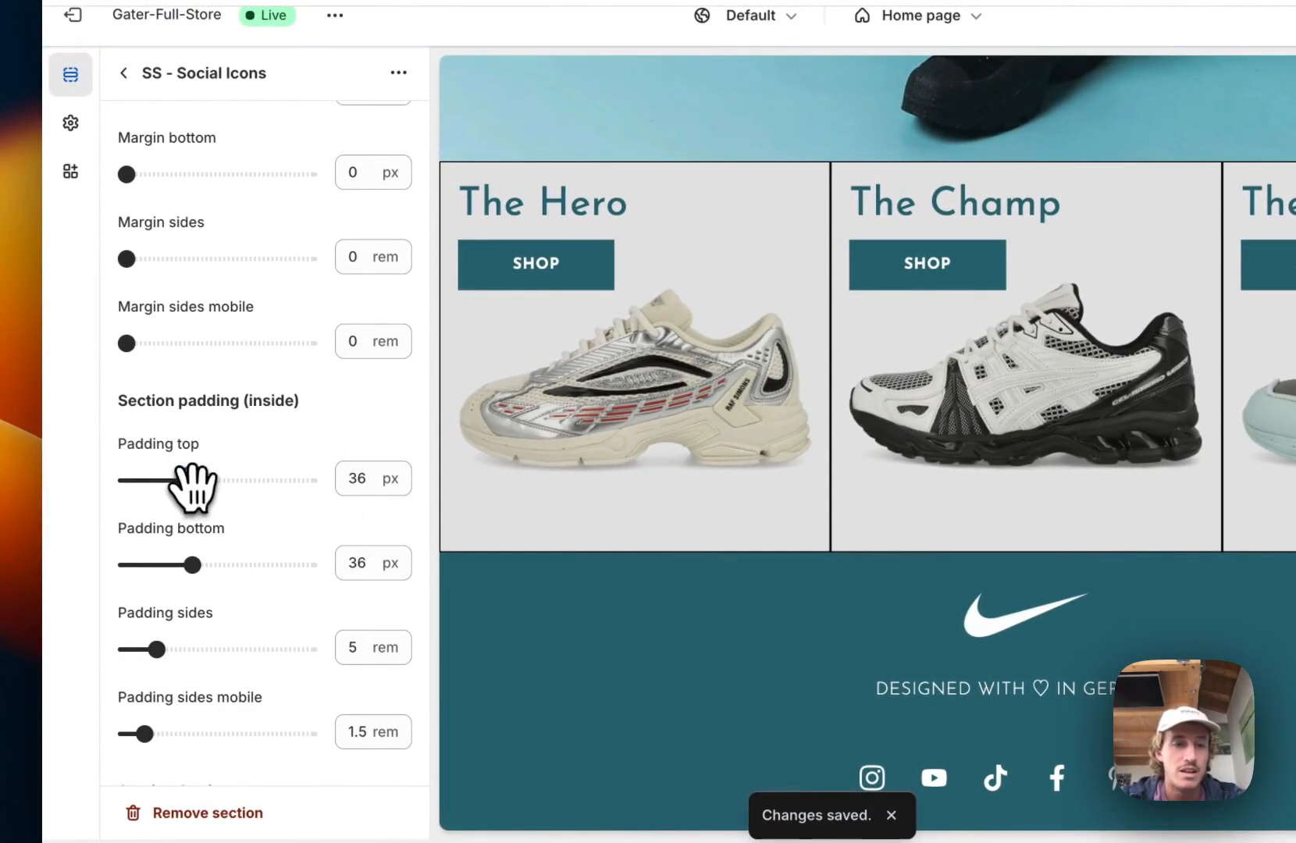
pyautogui.moveTo(273, 485); pyautogui.dragTo(275, 478)
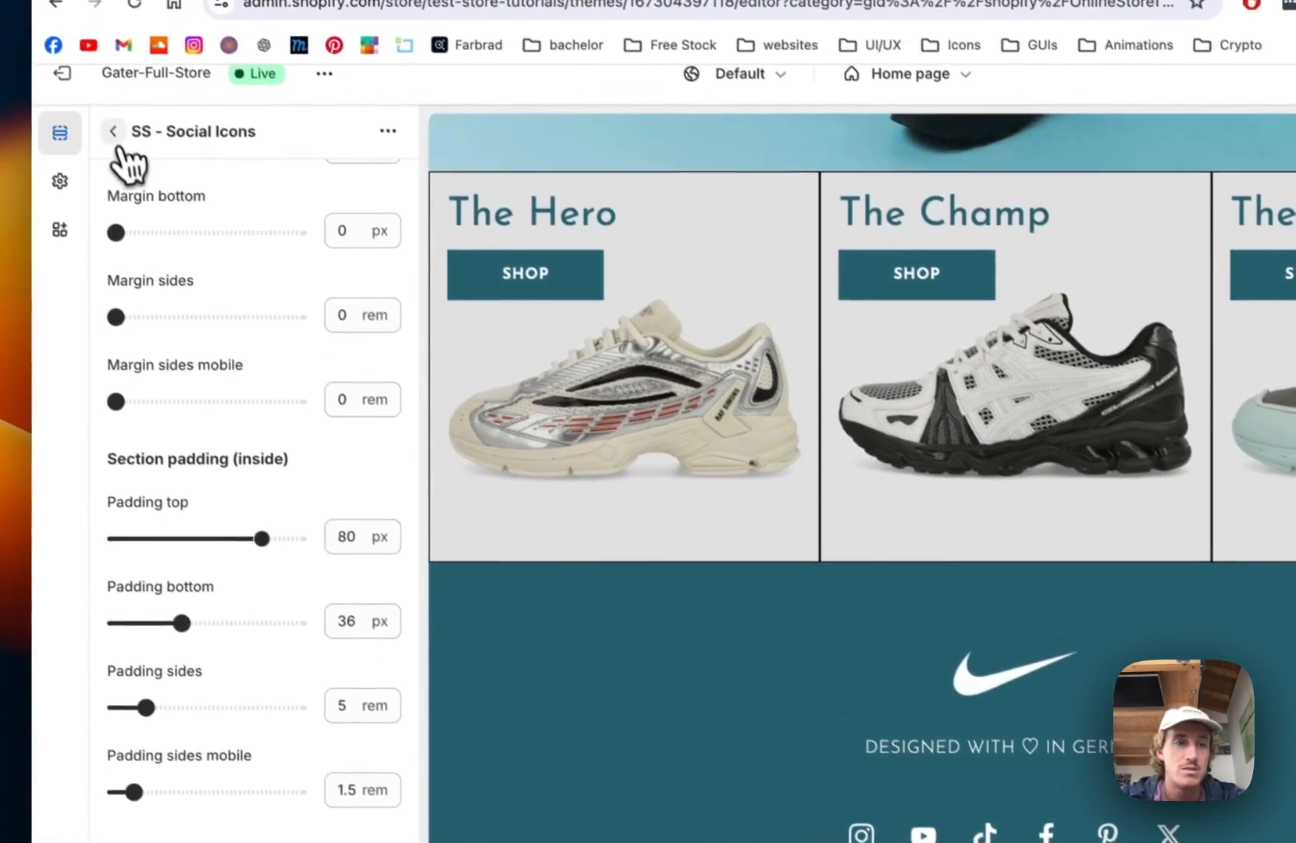
pyautogui.click(124, 73)
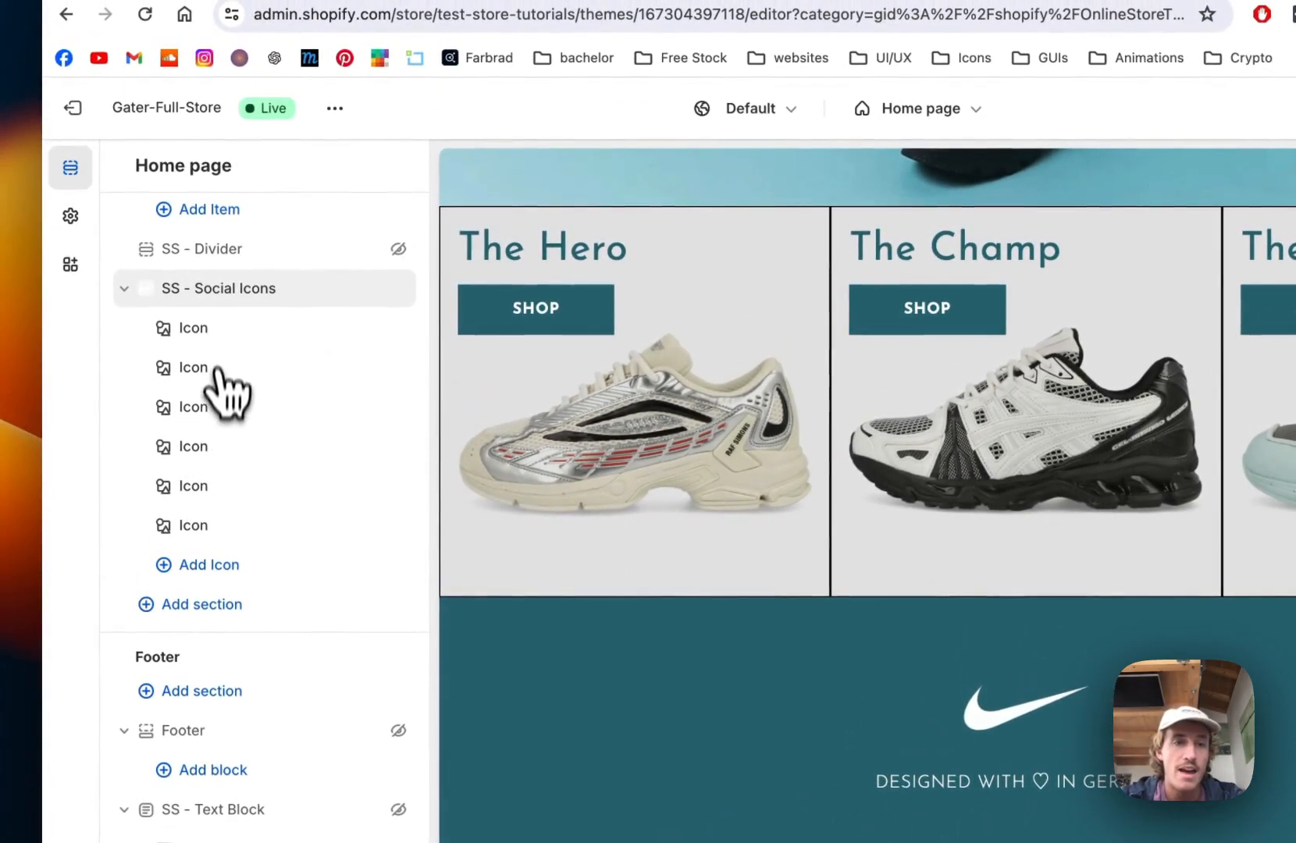
pyautogui.click(217, 309)
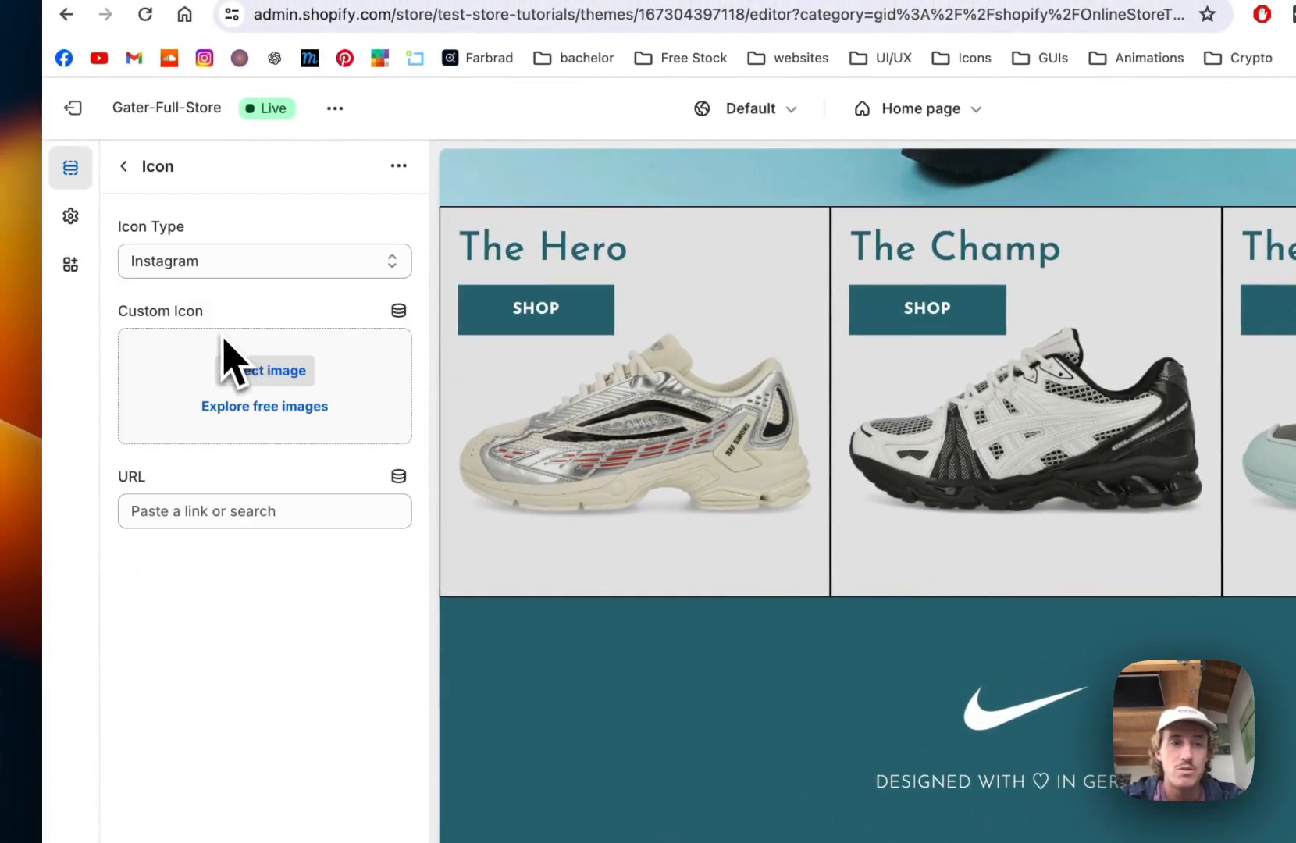
pyautogui.click(255, 276)
pyautogui.click(224, 627)
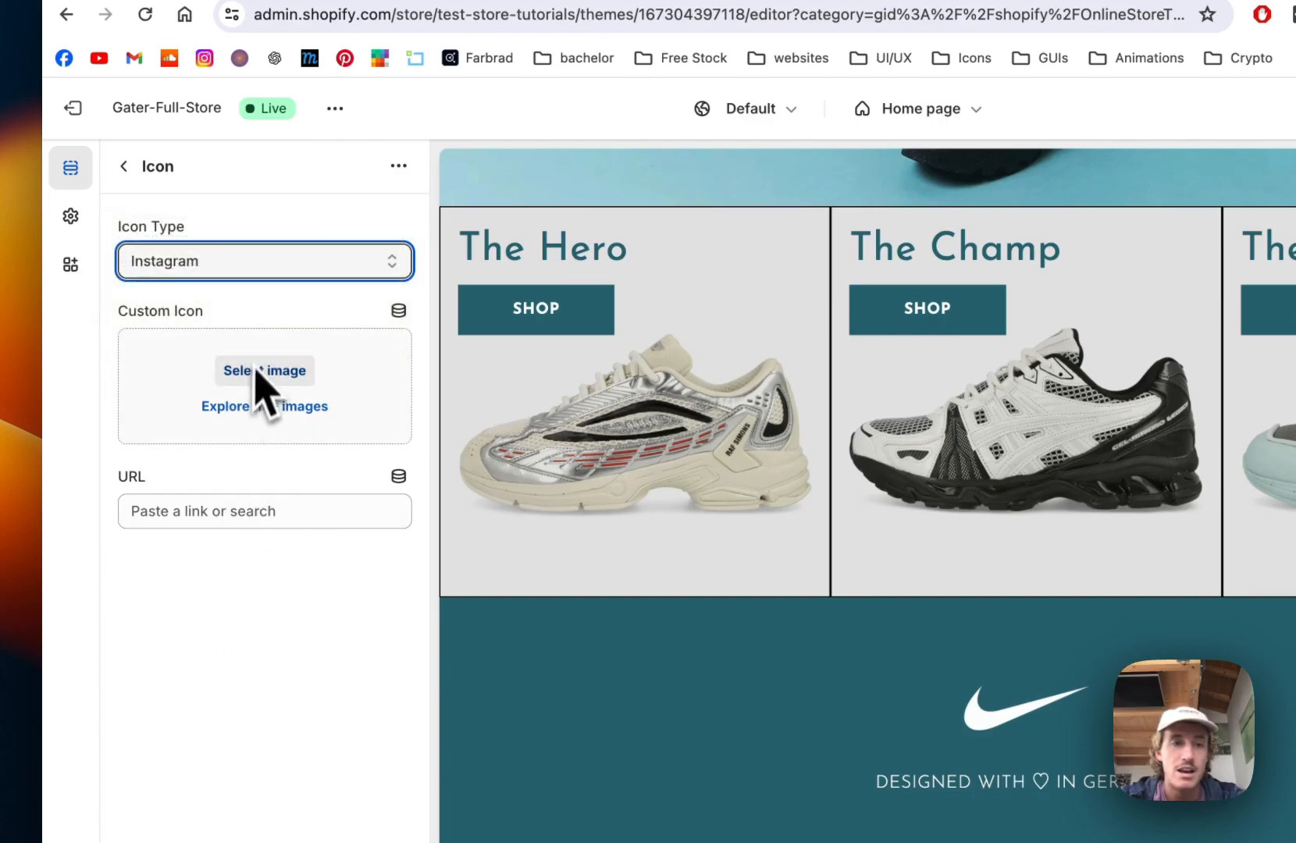
pyautogui.click(260, 510)
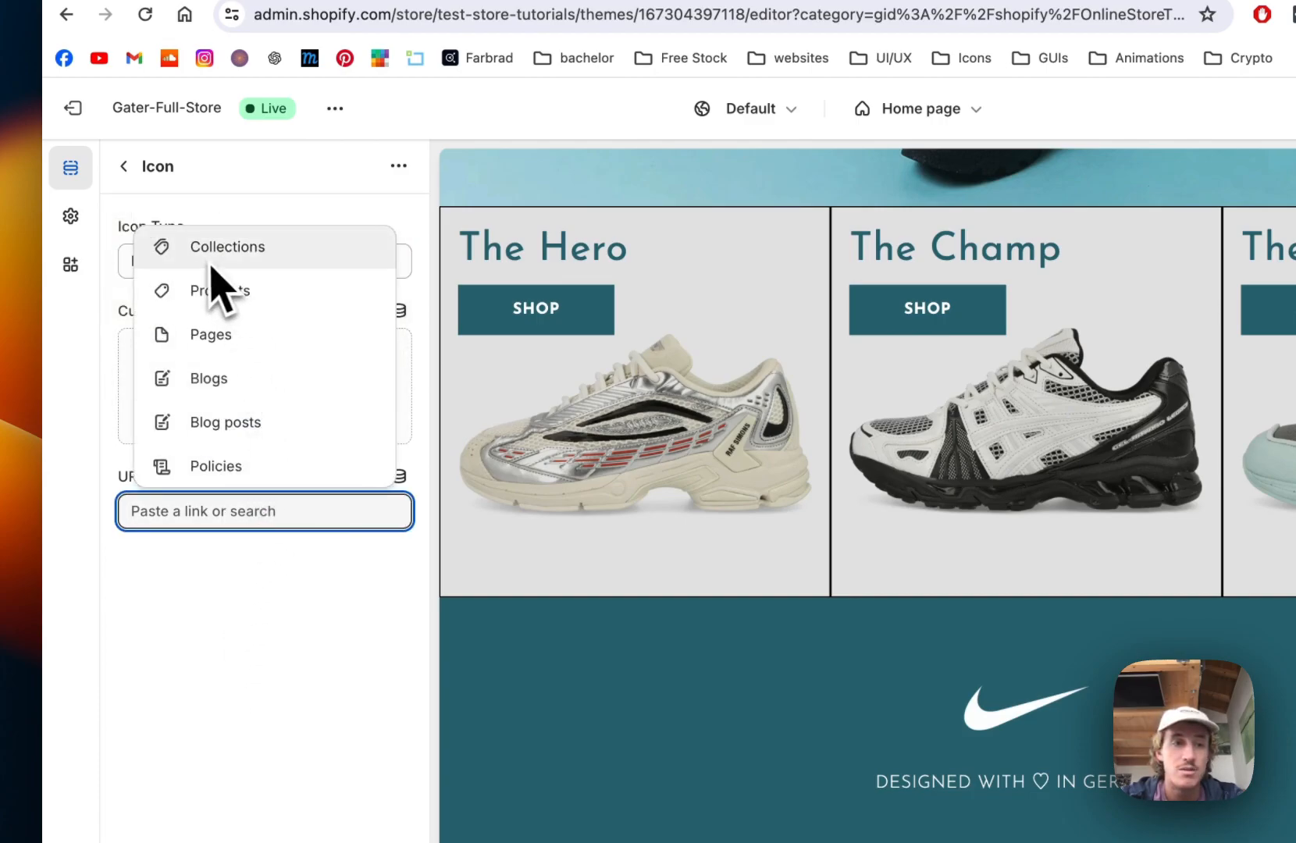
pyautogui.click(293, 565)
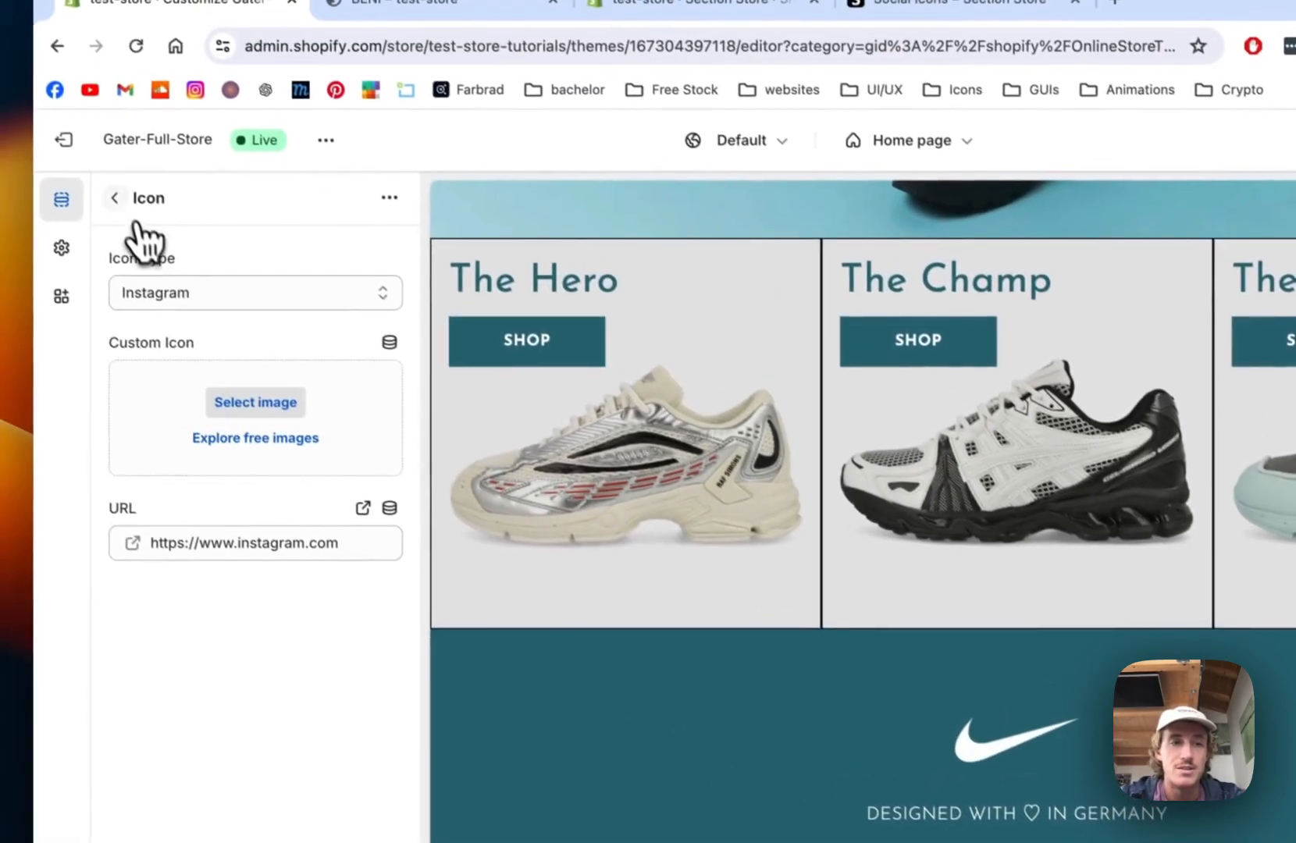
pyautogui.click(124, 166)
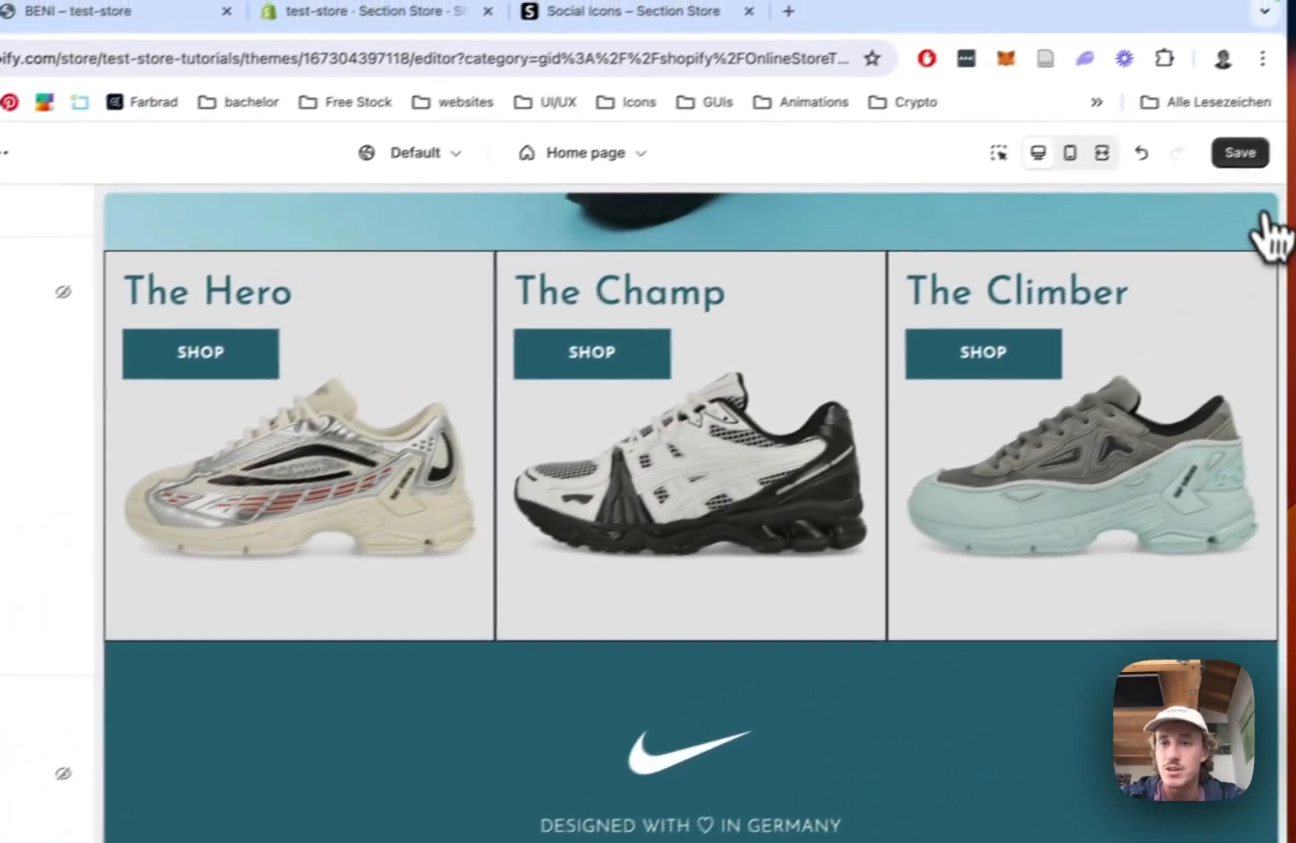
pyautogui.click(1239, 151)
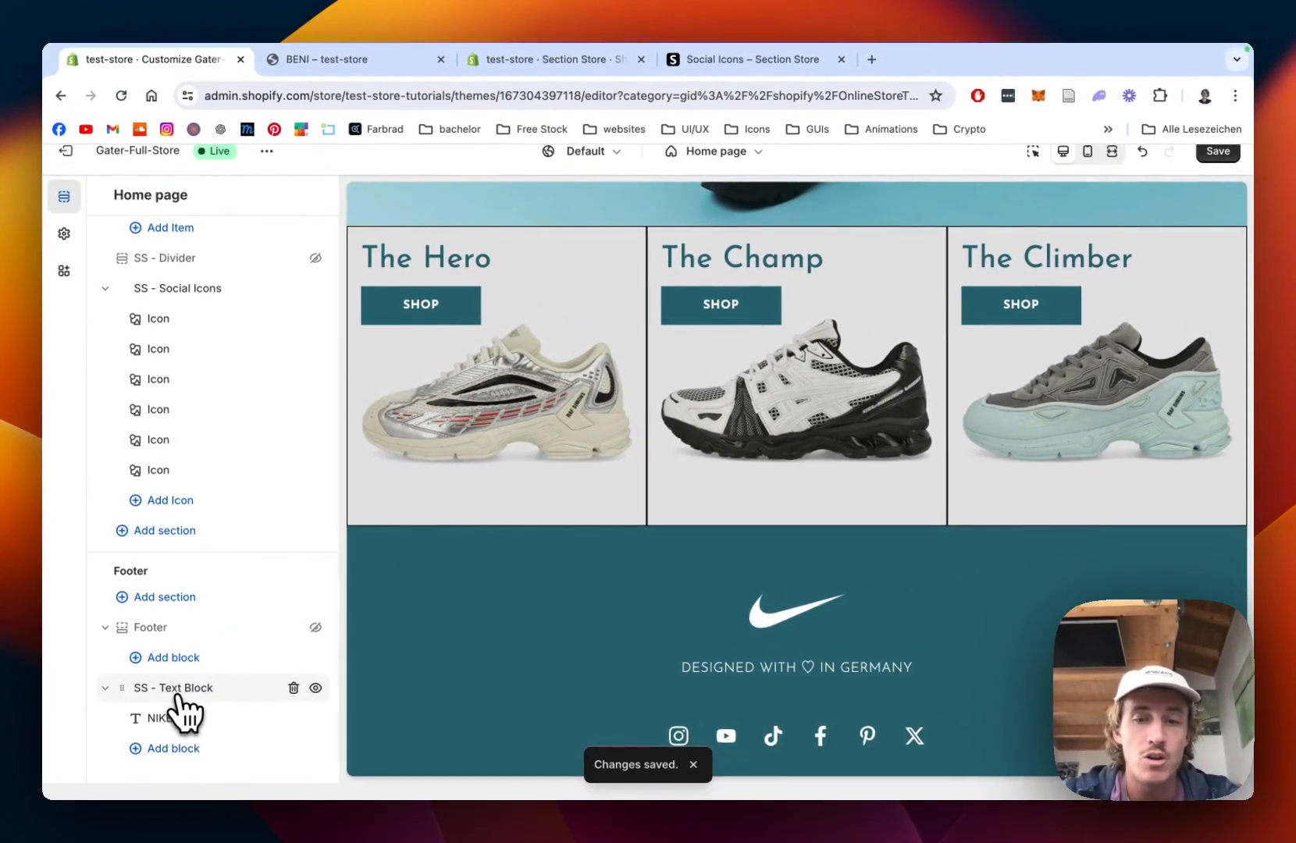
# Step: Set the footer text block's section background to the recently used teal #2B6A78
pyautogui.scroll(-4, 453, 579)
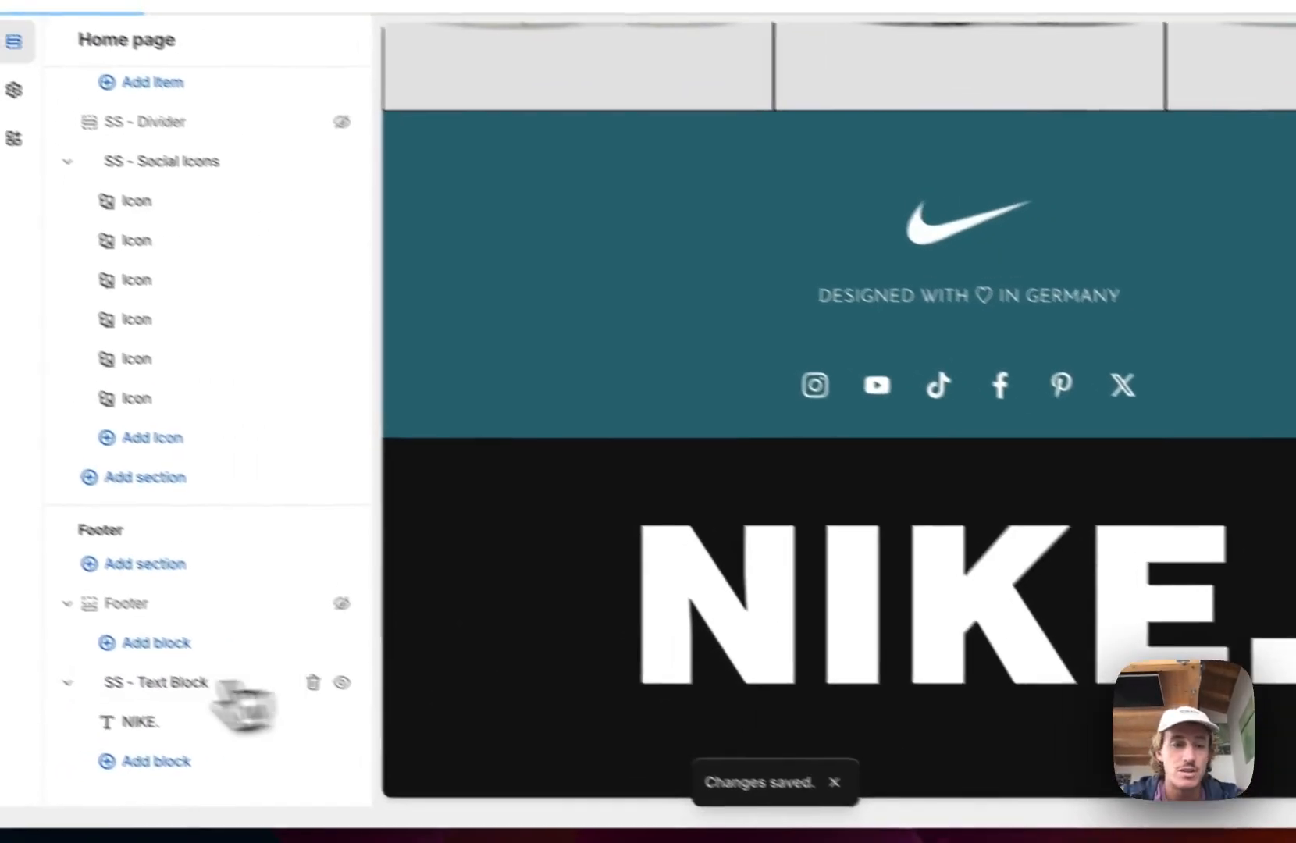
pyautogui.click(133, 656)
pyautogui.scroll(-1, 262, 324)
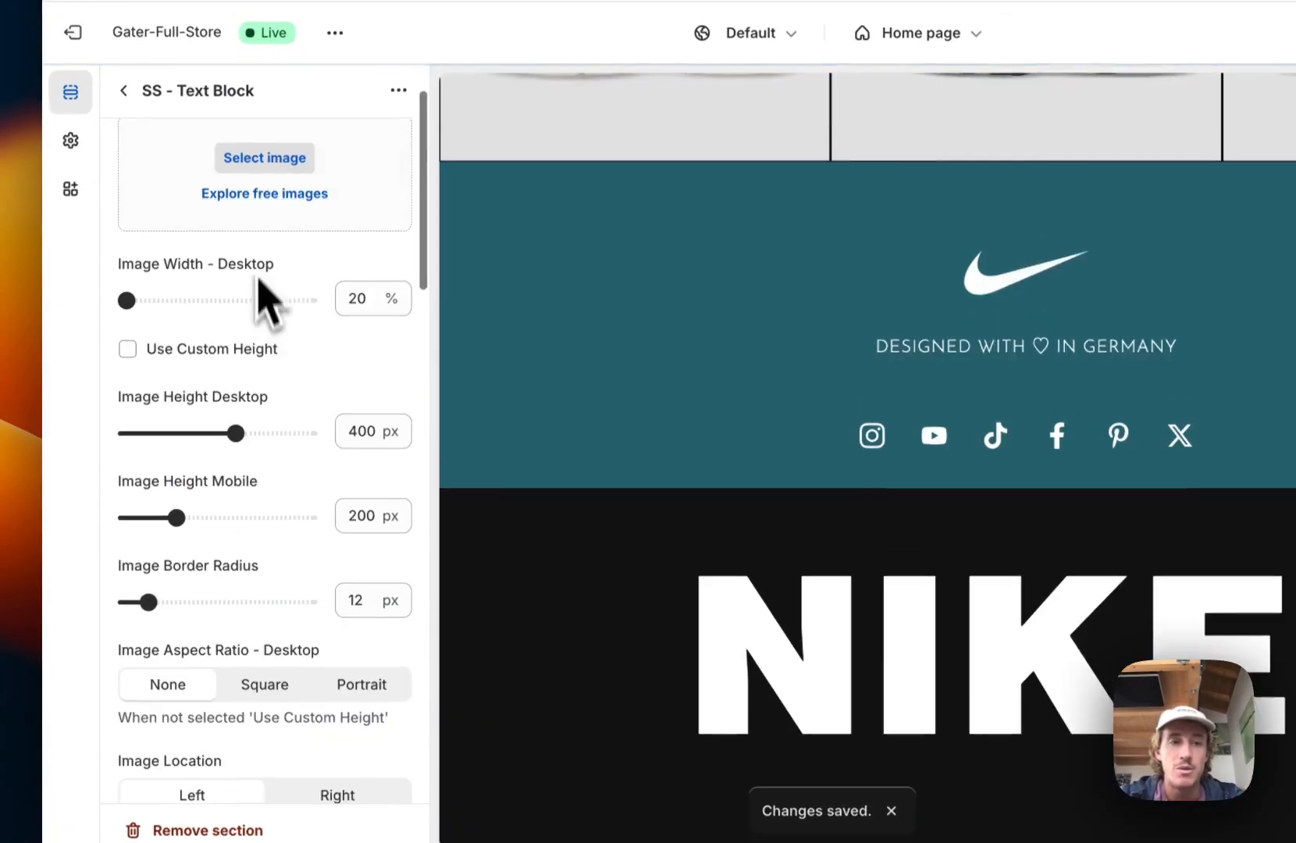
pyautogui.scroll(1, 260, 352)
pyautogui.scroll(-6, 258, 254)
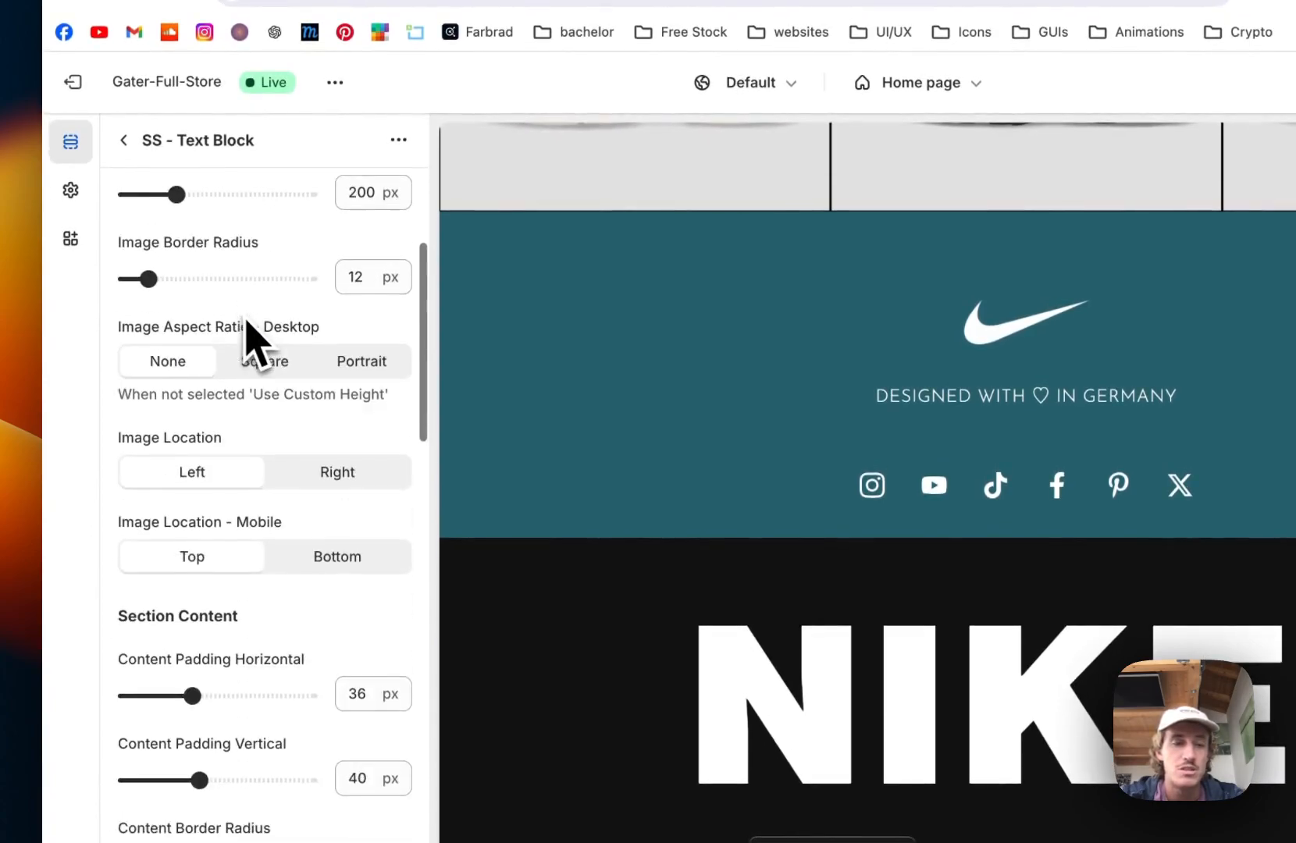
pyautogui.scroll(-6, 246, 321)
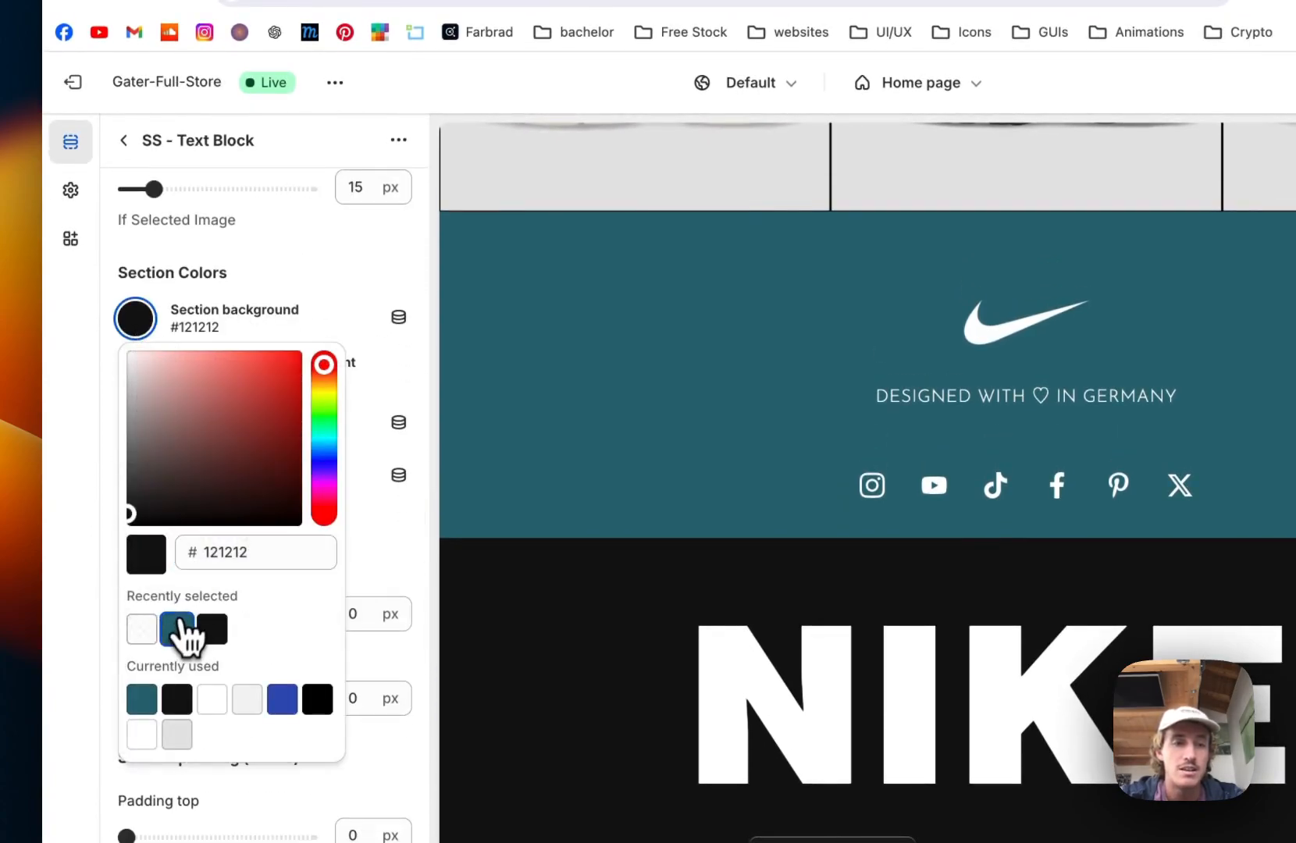
pyautogui.click(178, 630)
pyautogui.click(260, 340)
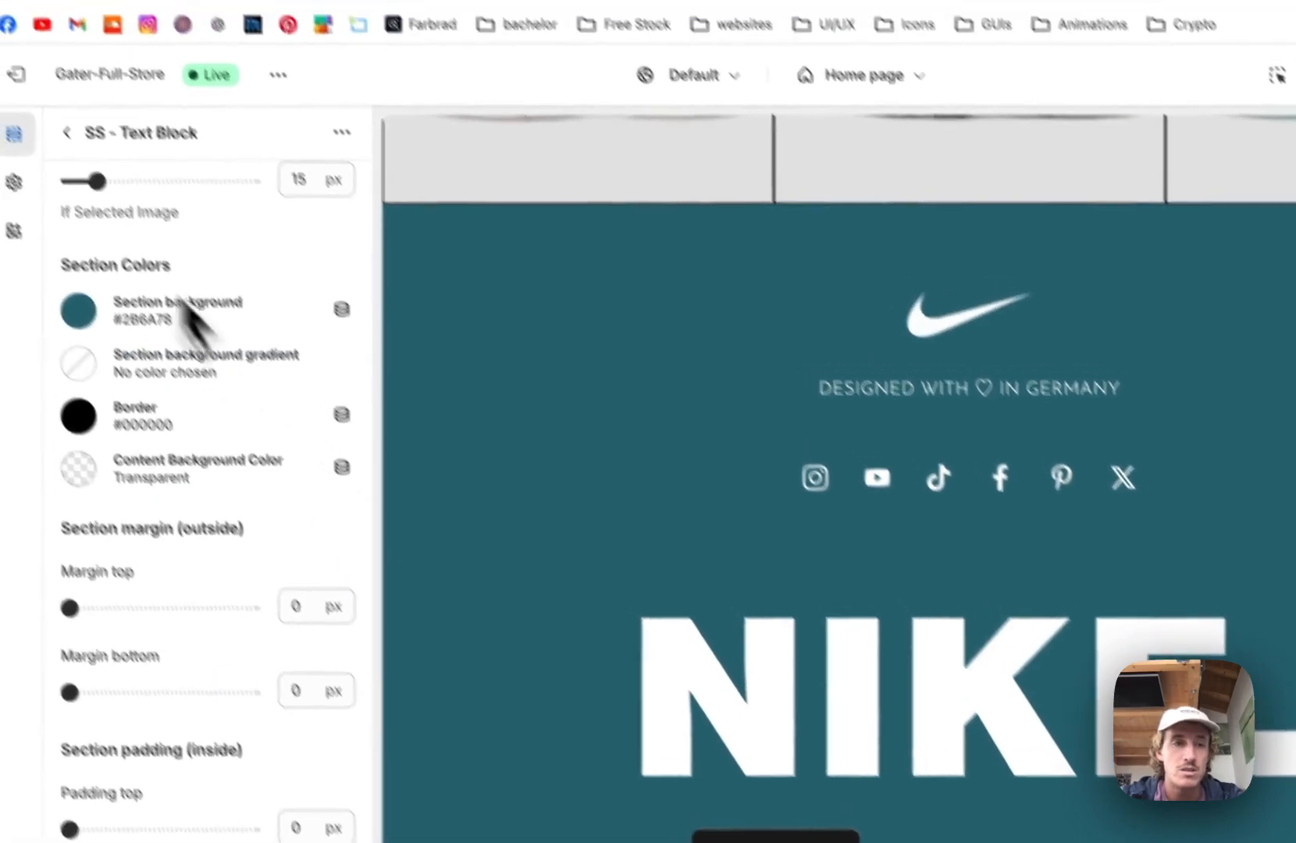
# Step: Set the title size of the footer's NIKE. text to 260 px and save the theme
pyautogui.click(62, 129)
pyautogui.click(165, 800)
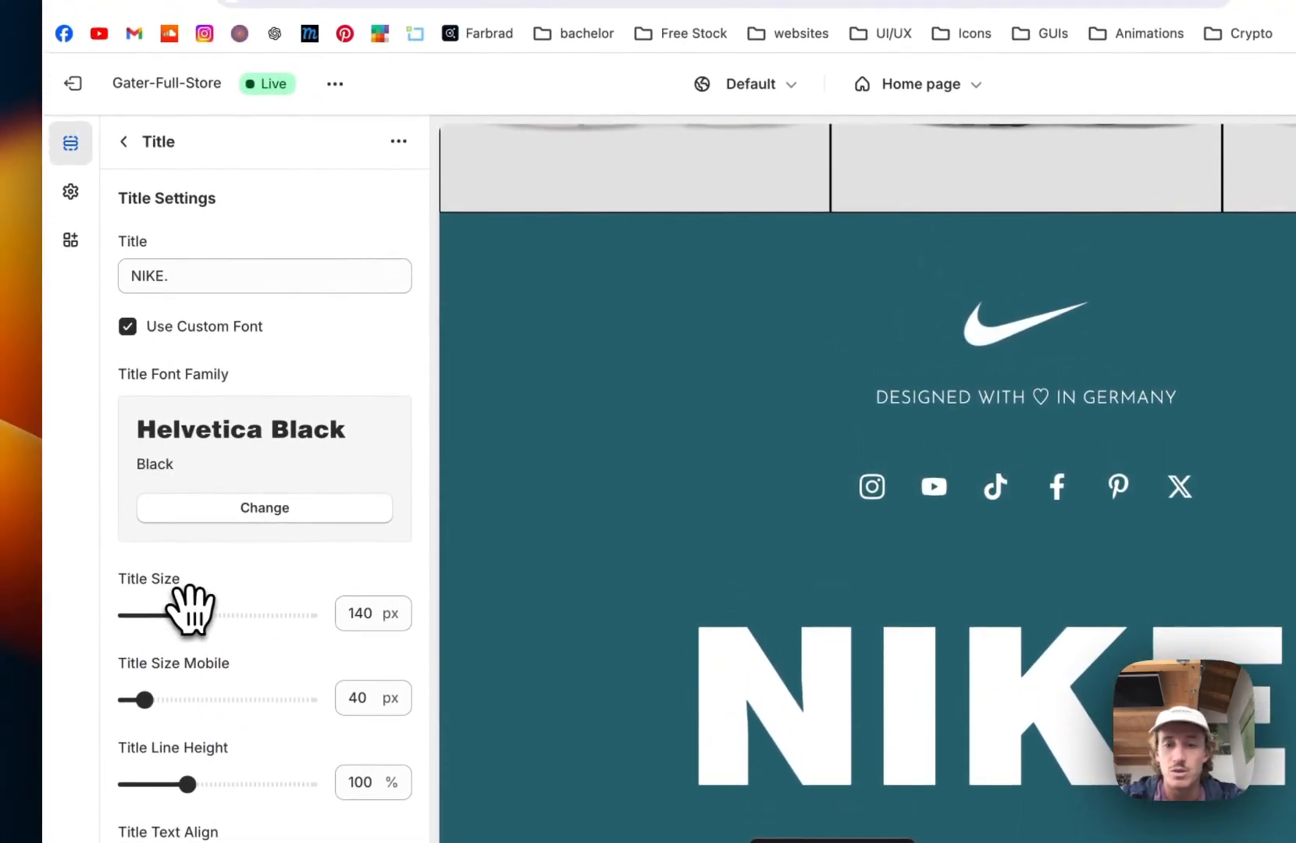
pyautogui.moveTo(190, 611); pyautogui.dragTo(211, 615)
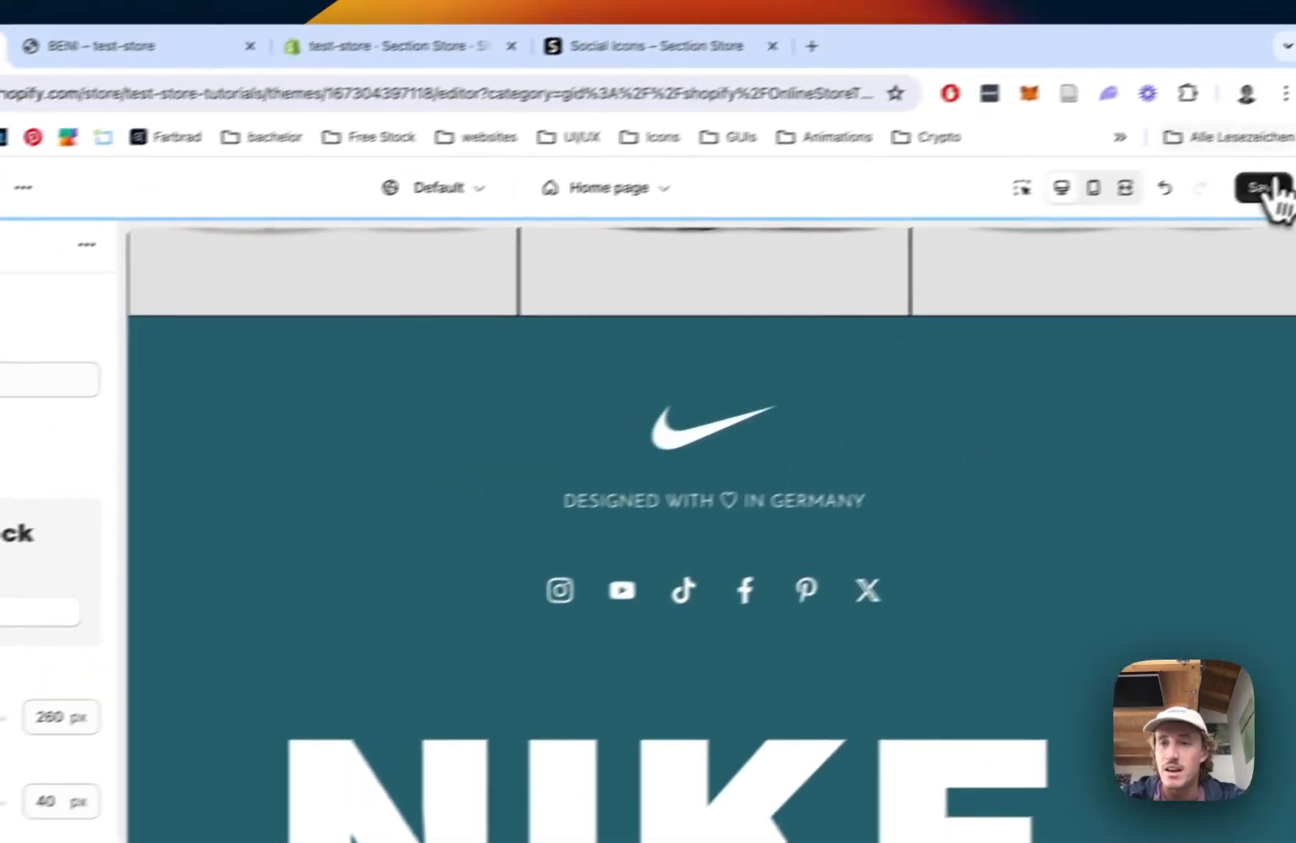
pyautogui.click(1269, 188)
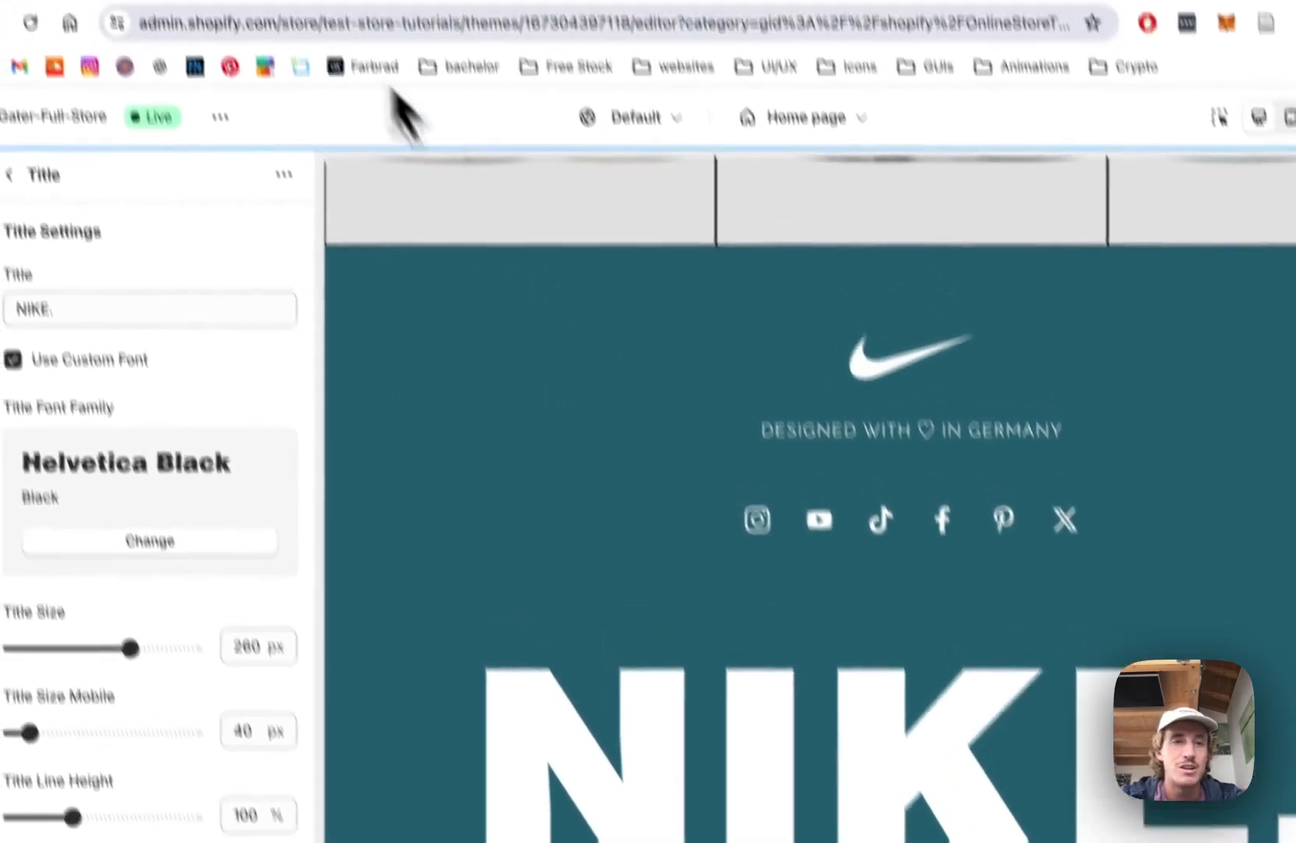
# Step: Switch to the live storefront and examine the social icons, the footer title and the sections above them
pyautogui.click(330, 62)
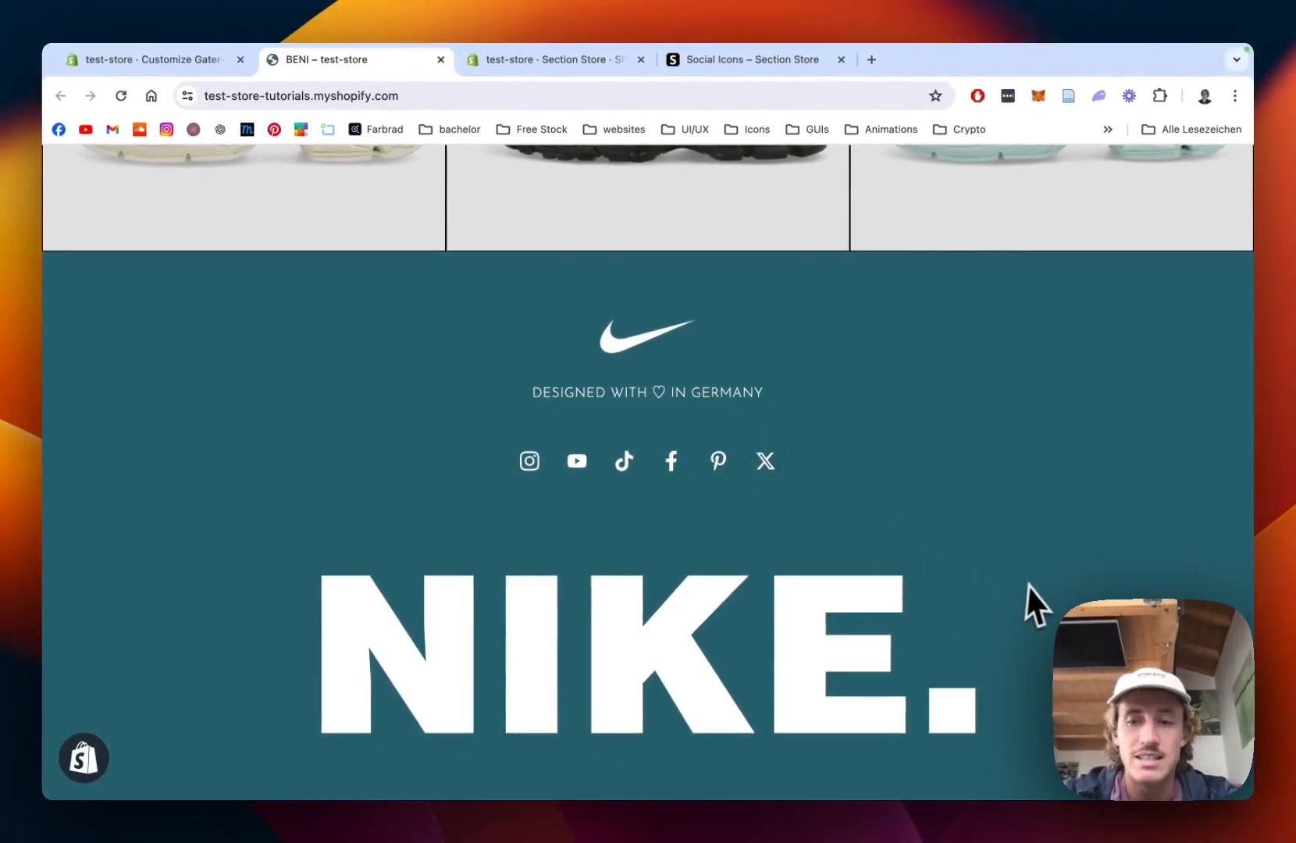
pyautogui.scroll(-1, 967, 450)
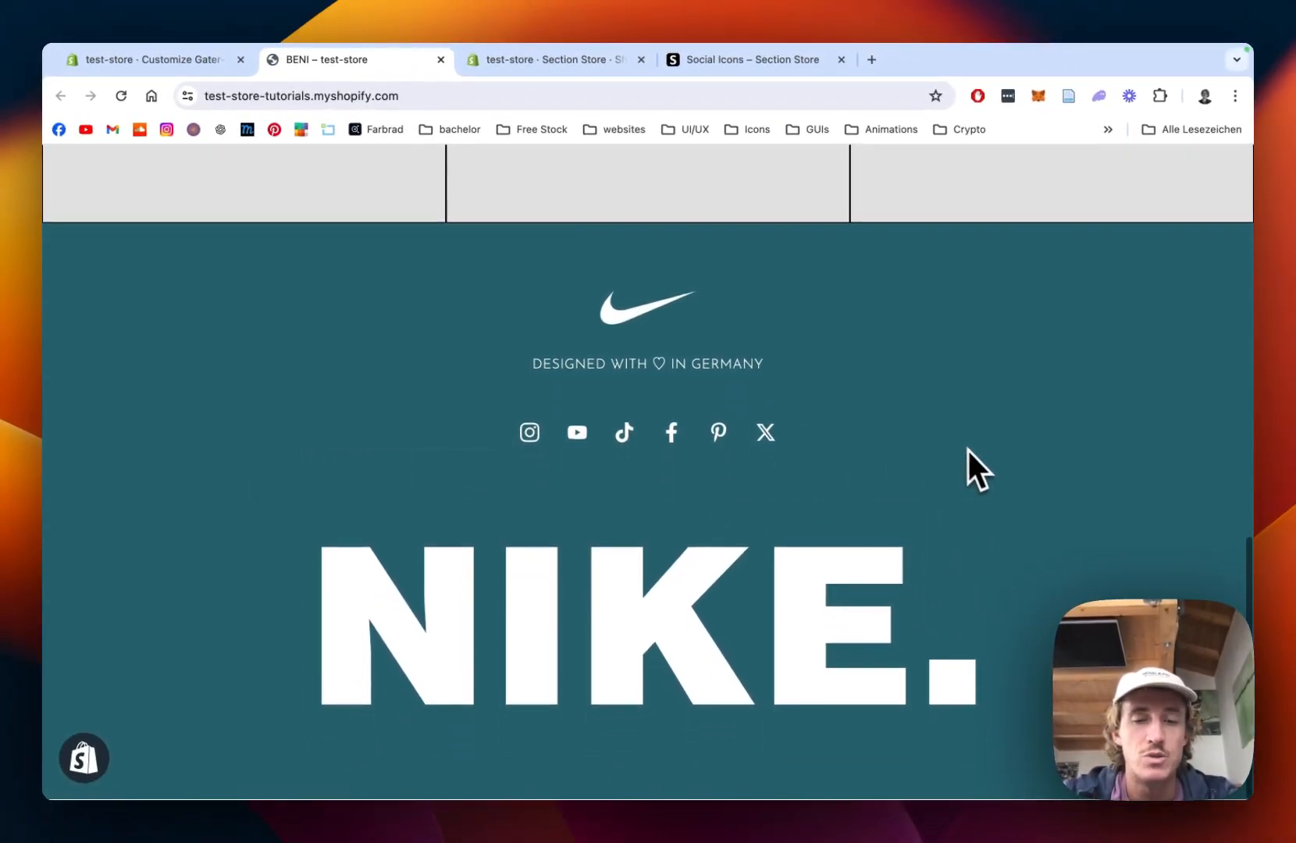
pyautogui.scroll(3, 1039, 531)
pyautogui.scroll(-1, 1039, 531)
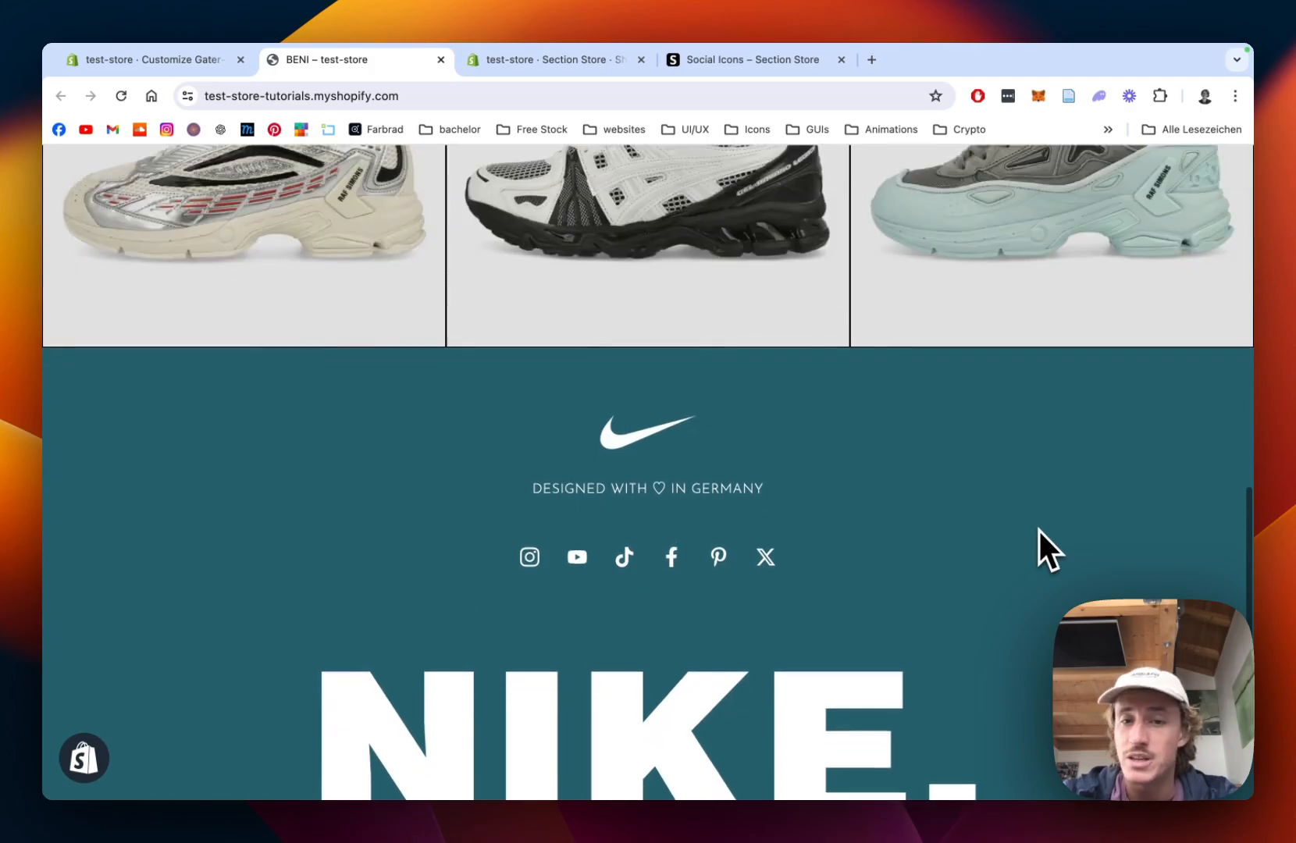
pyautogui.scroll(2, 1039, 531)
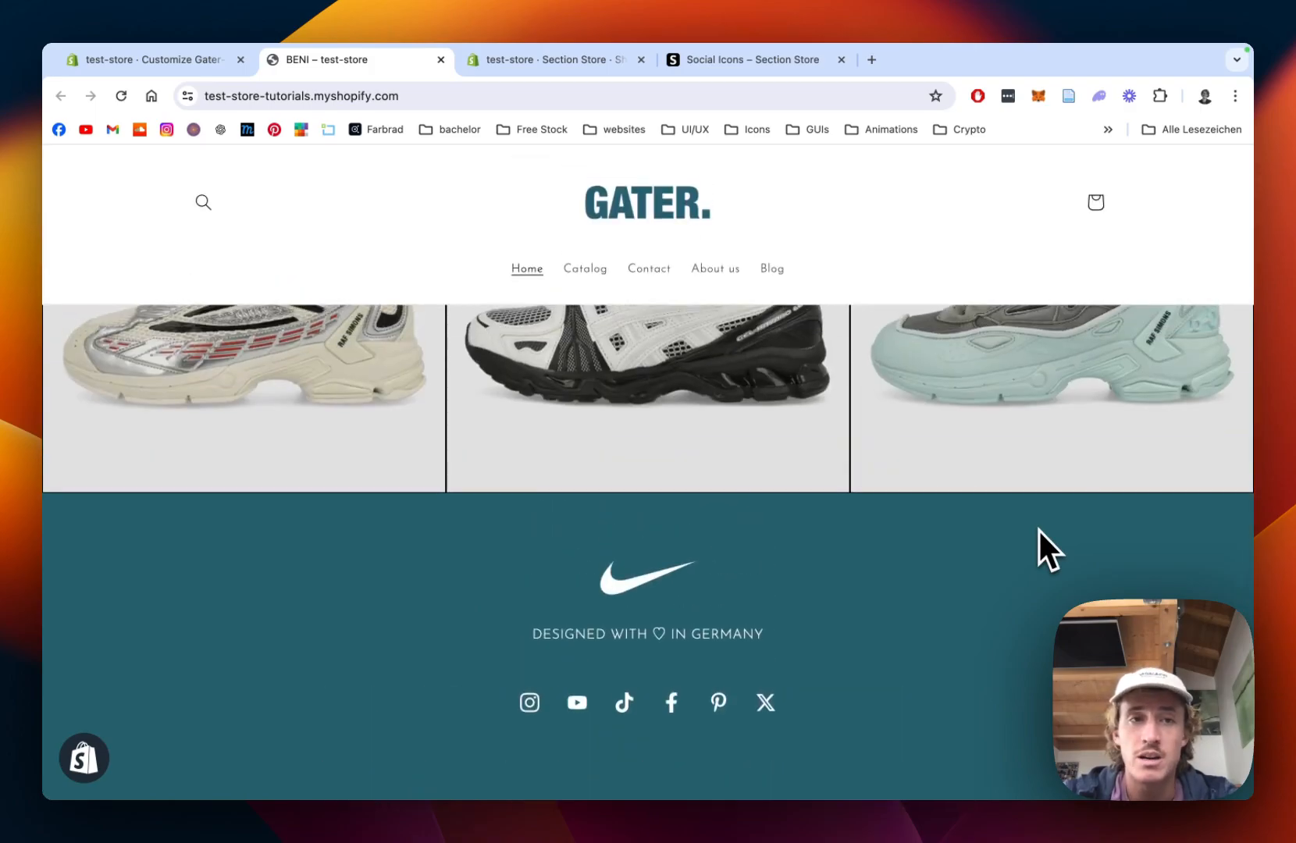
pyautogui.scroll(2, 948, 564)
pyautogui.scroll(-3, 937, 559)
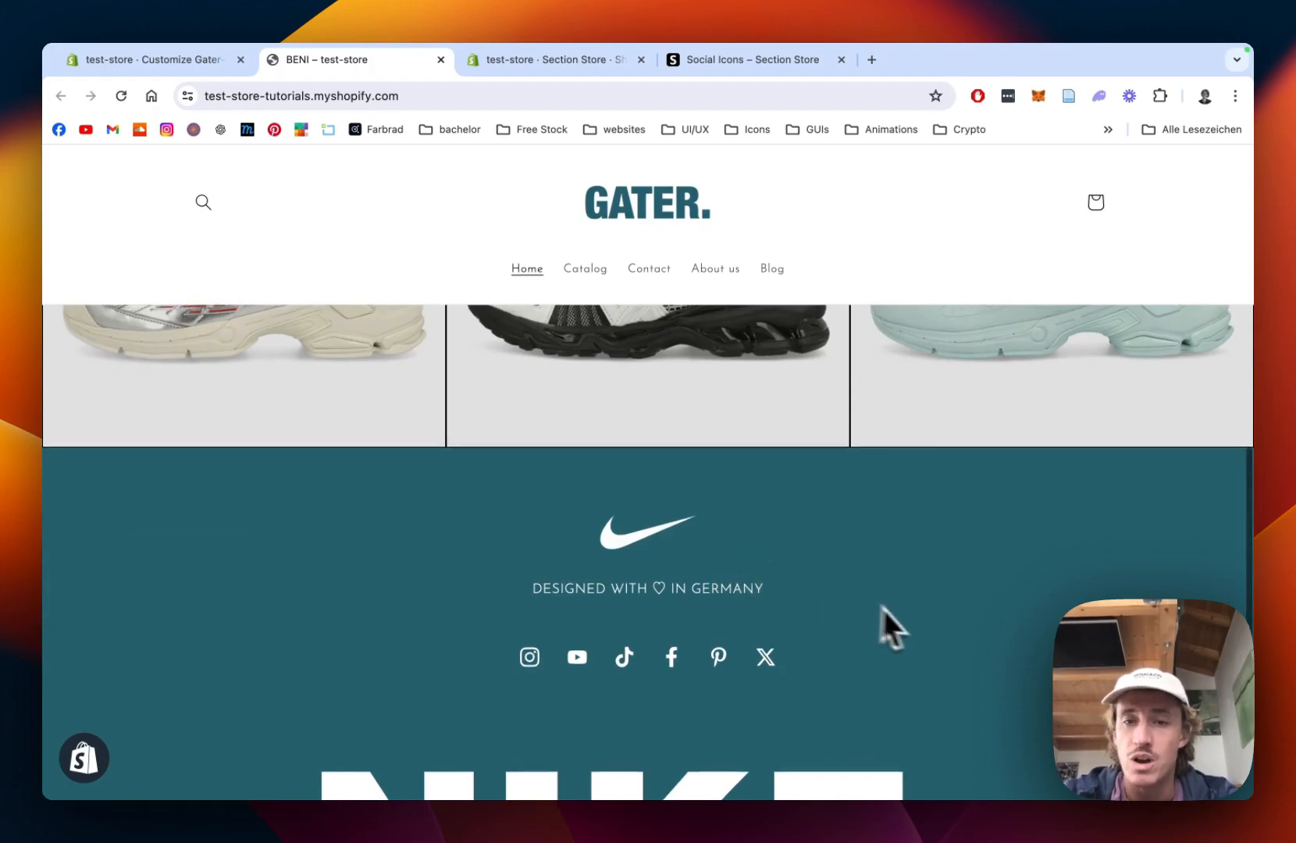
pyautogui.scroll(10, 883, 617)
pyautogui.scroll(-7, 738, 529)
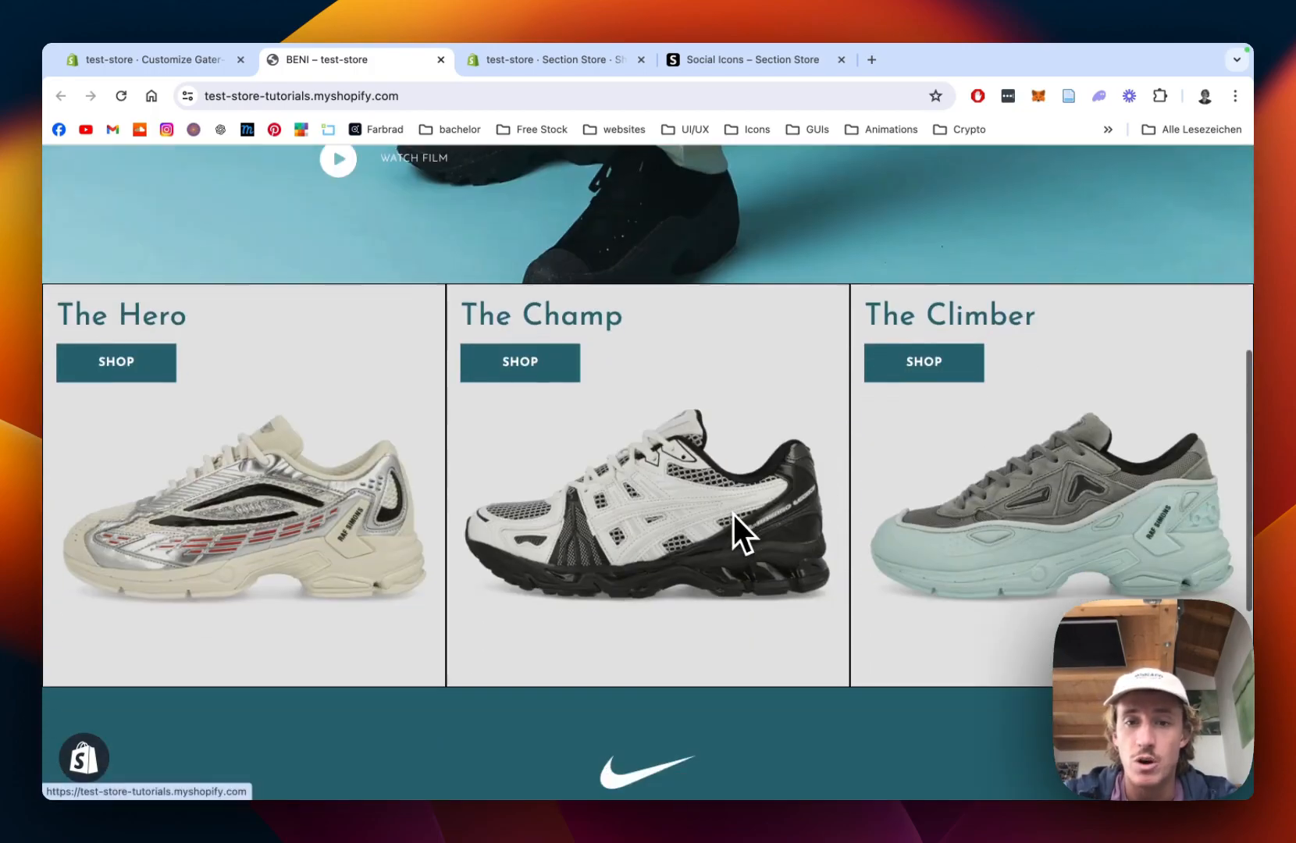